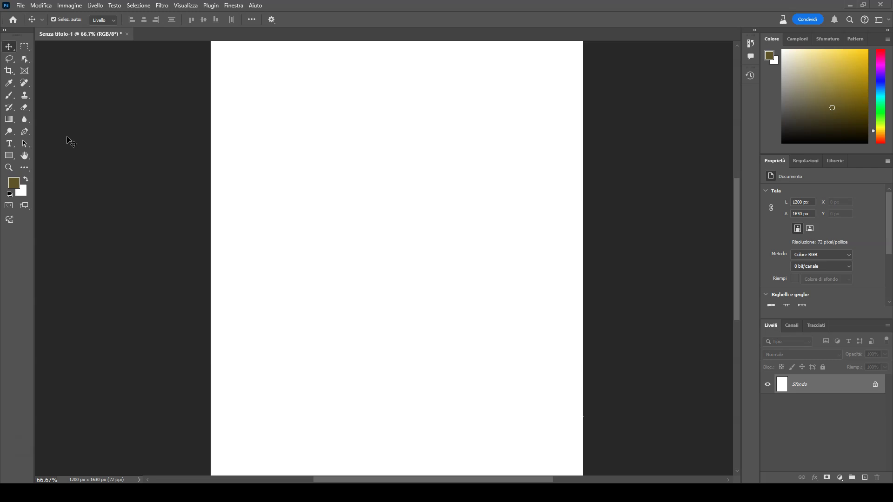
- Read the beta features panel on the new generative fill model, Enhance Detail and Generate Image
{"action": "left_click", "coordinate": [70, 136]}
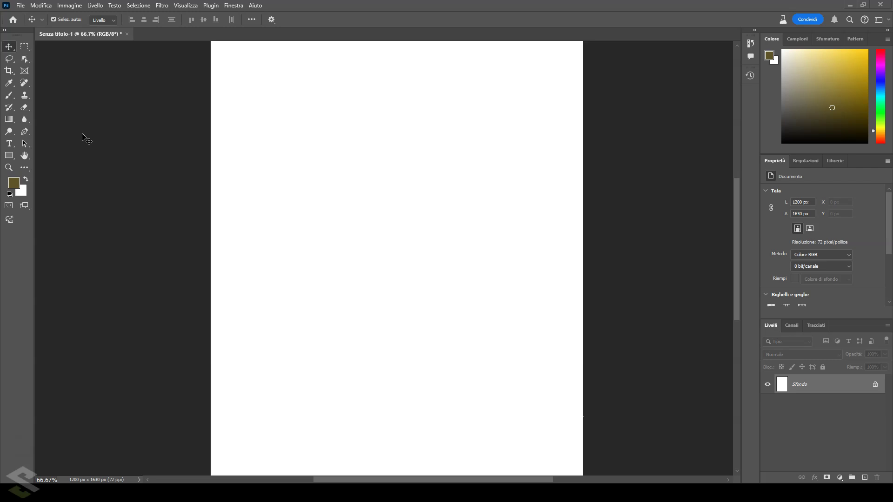
{"action": "left_click", "coordinate": [783, 21]}
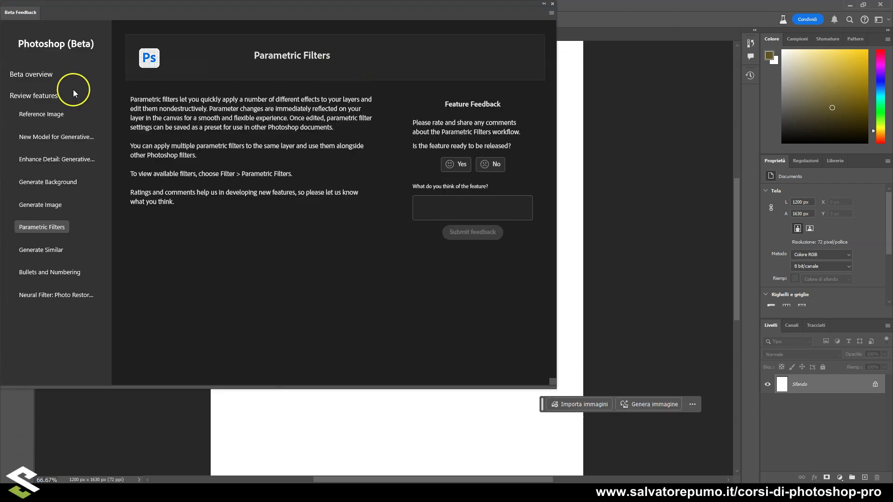
{"action": "left_click", "coordinate": [54, 136]}
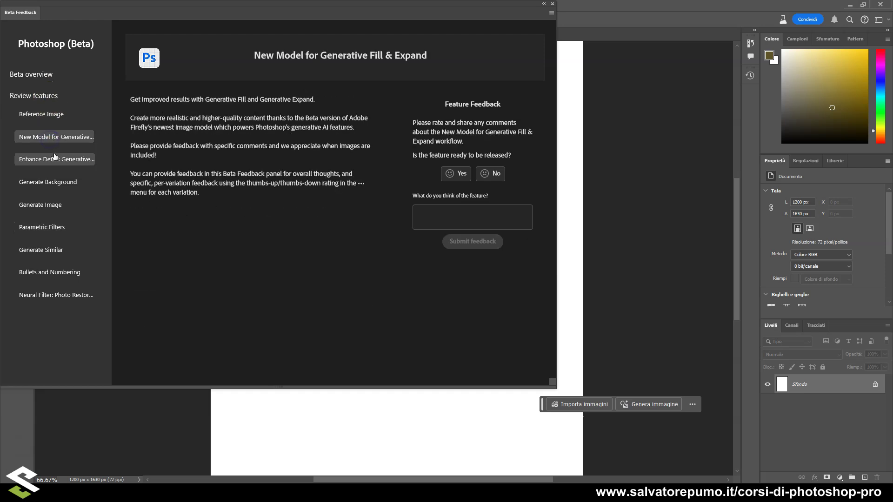
{"action": "left_click", "coordinate": [54, 157]}
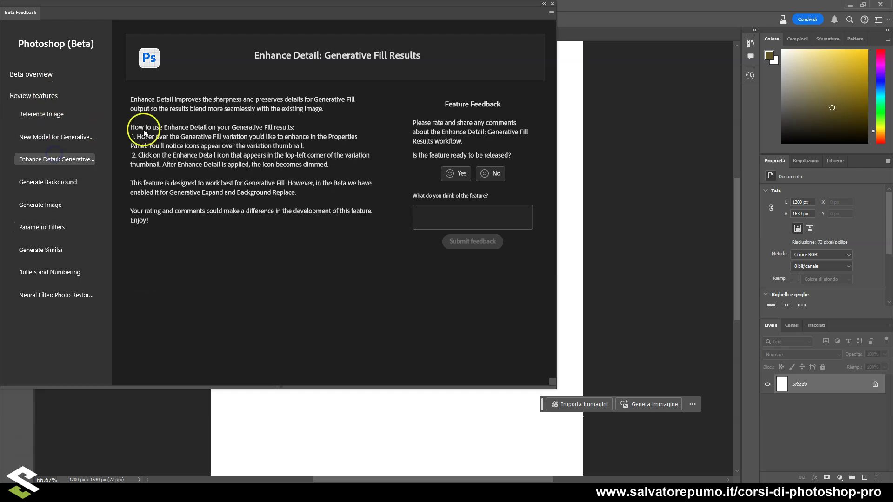
{"action": "left_click", "coordinate": [56, 204]}
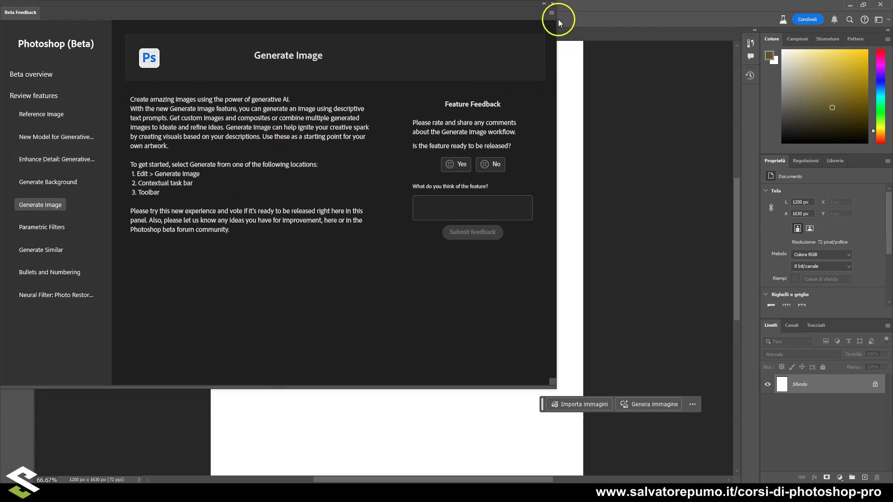
{"action": "left_click", "coordinate": [553, 4]}
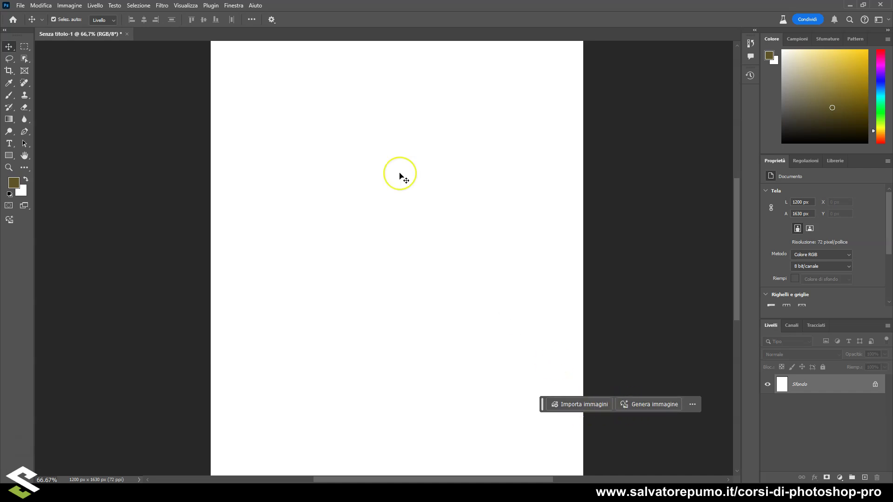
- Open Genera immagine from the toolbar and position its dialog down and to the right
{"action": "left_click", "coordinate": [234, 6]}
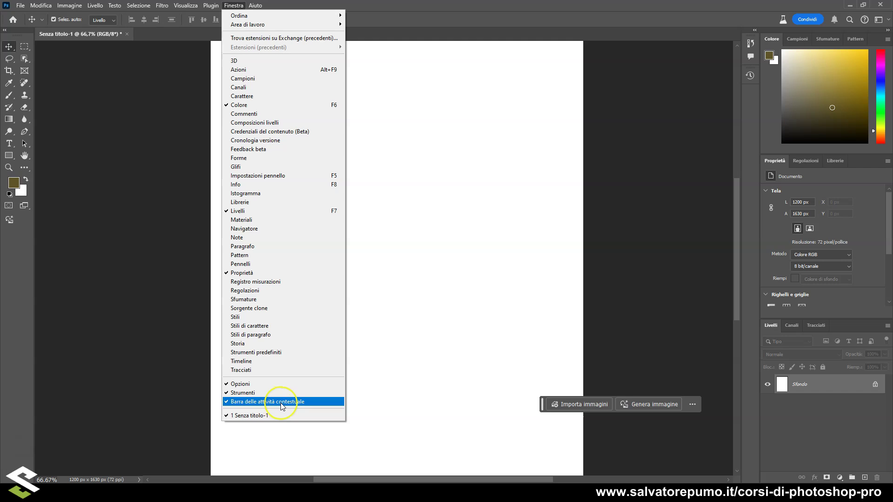
{"action": "left_click", "coordinate": [46, 237]}
{"action": "mouse_move", "coordinate": [10, 220]}
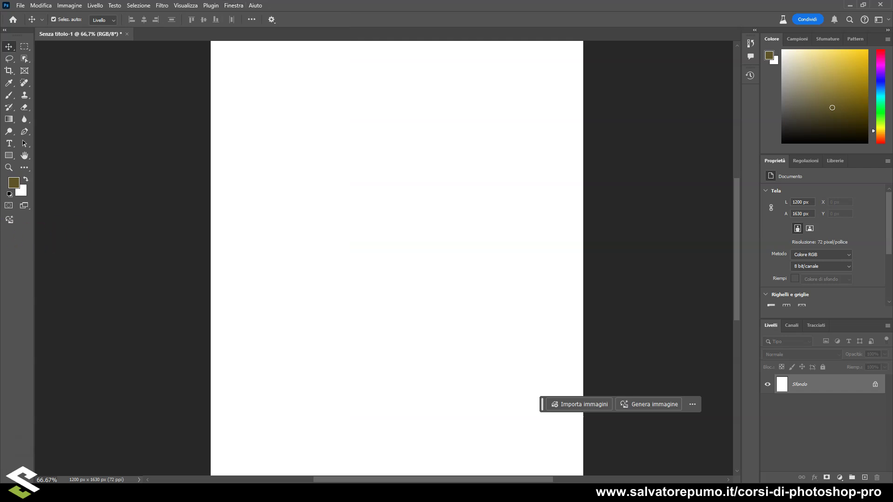
{"action": "left_click", "coordinate": [9, 220]}
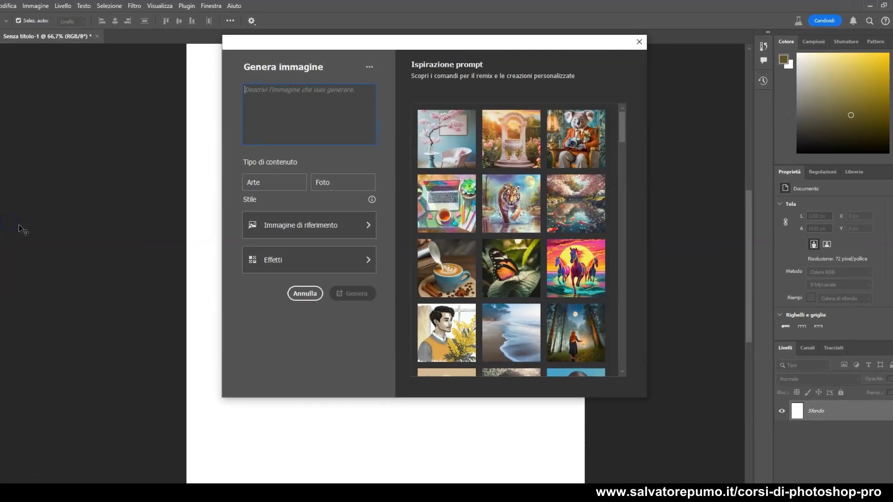
{"action": "left_click_drag", "start_coordinate": [396, 44], "coordinate": [415, 104]}
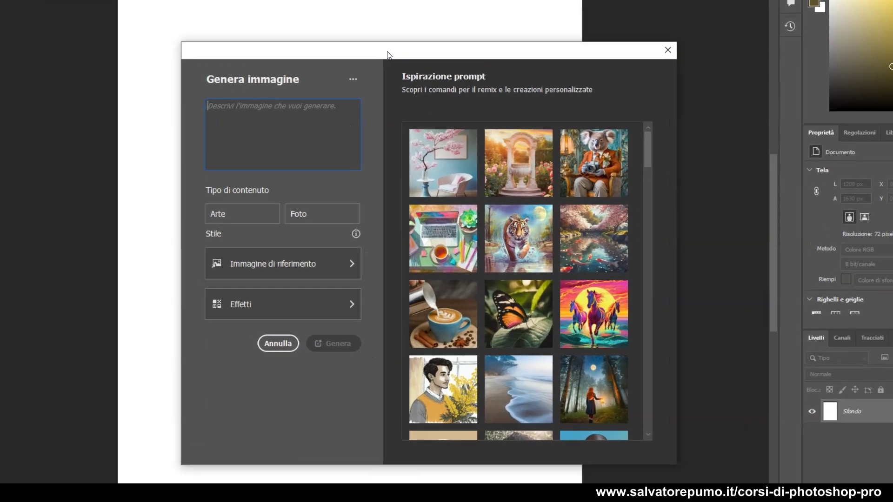
{"action": "left_click", "coordinate": [370, 41]}
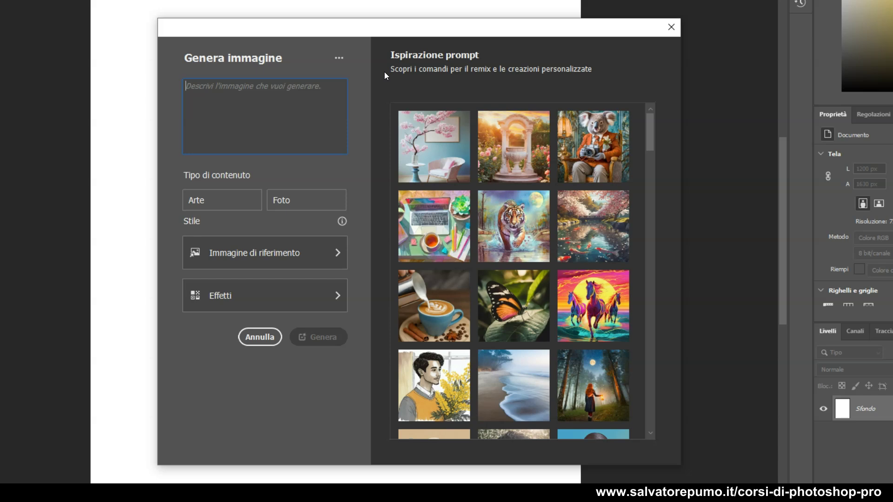
{"action": "left_click_drag", "start_coordinate": [398, 27], "coordinate": [396, 34]}
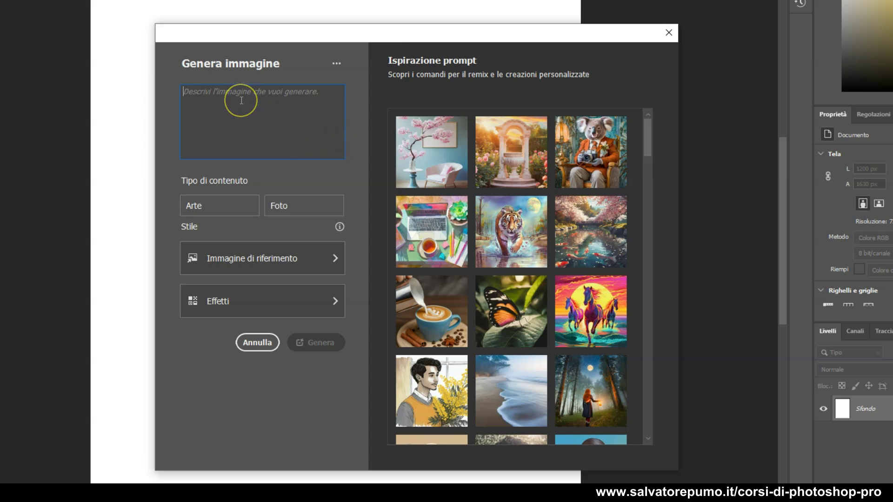
- Enter the prompt 'donna con capelli corti e maglia verde nel salotto' with content type Foto
{"action": "left_click", "coordinate": [222, 101]}
{"action": "type", "text": "donna con capelli corti e maglia verde nel salo"}
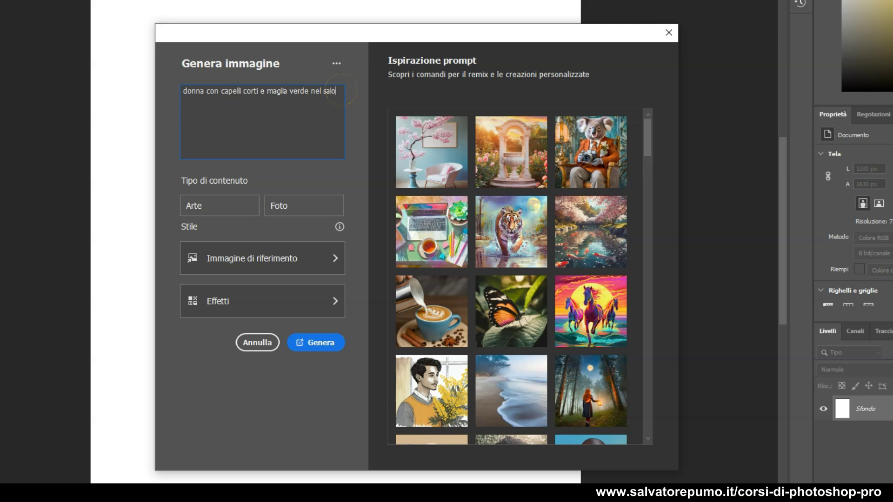
{"action": "type", "text": "tto"}
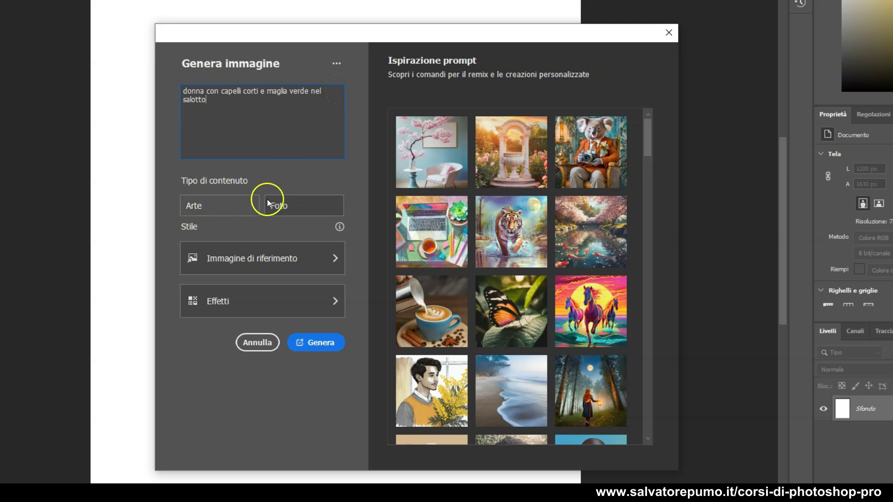
{"action": "left_click", "coordinate": [285, 205]}
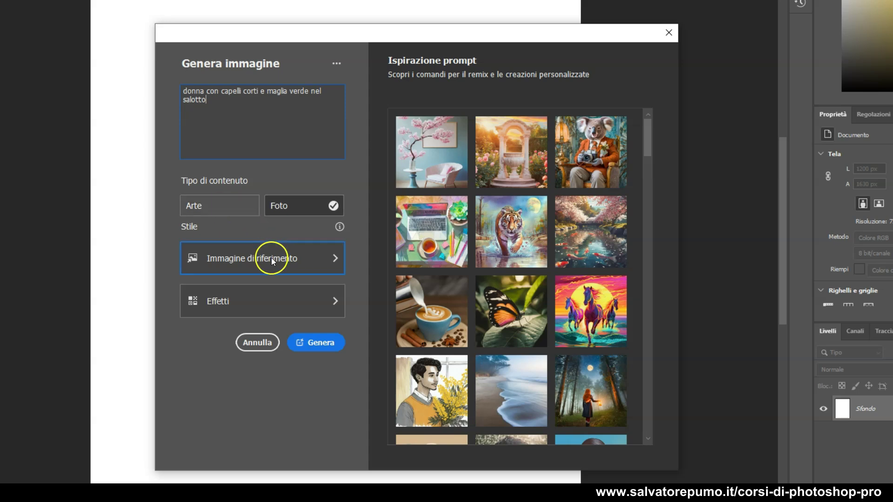
- Browse reference images and the Movimenti, Temi and Concetti effects, then generate the image
{"action": "left_click", "coordinate": [317, 259]}
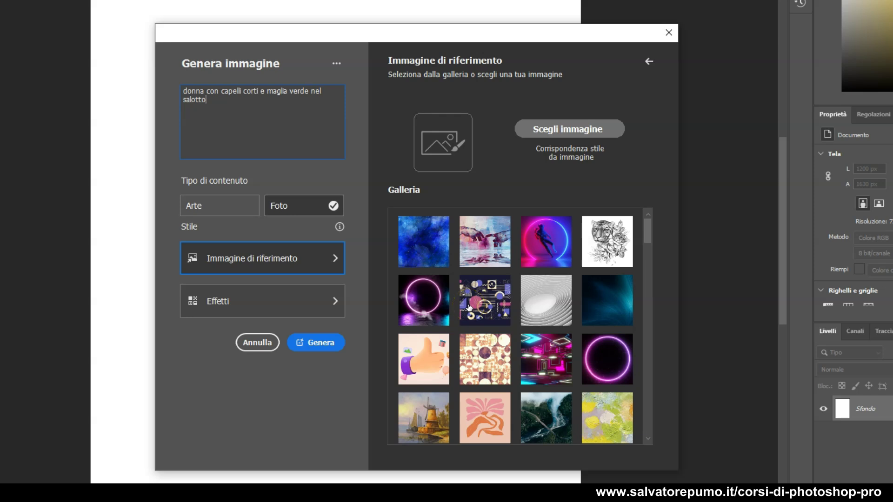
{"action": "left_click", "coordinate": [328, 306]}
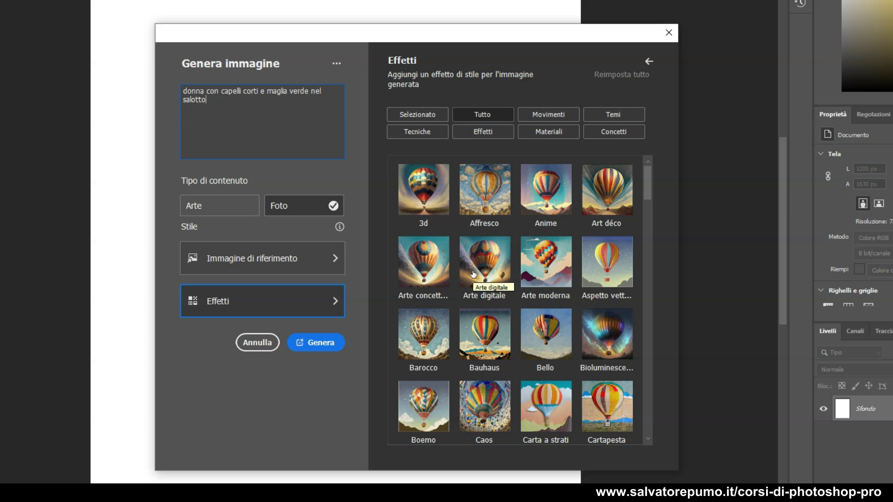
{"action": "left_click", "coordinate": [548, 112]}
{"action": "left_click", "coordinate": [609, 112]}
{"action": "left_click", "coordinate": [613, 131]}
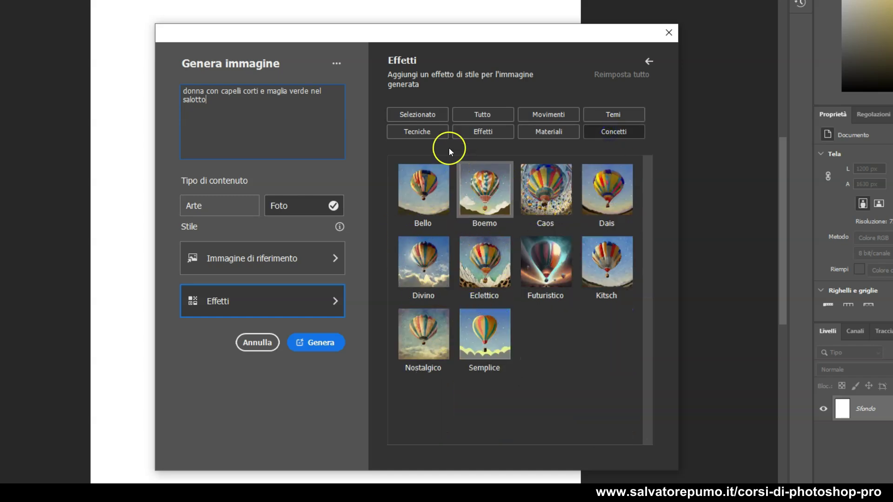
{"action": "left_click", "coordinate": [430, 117]}
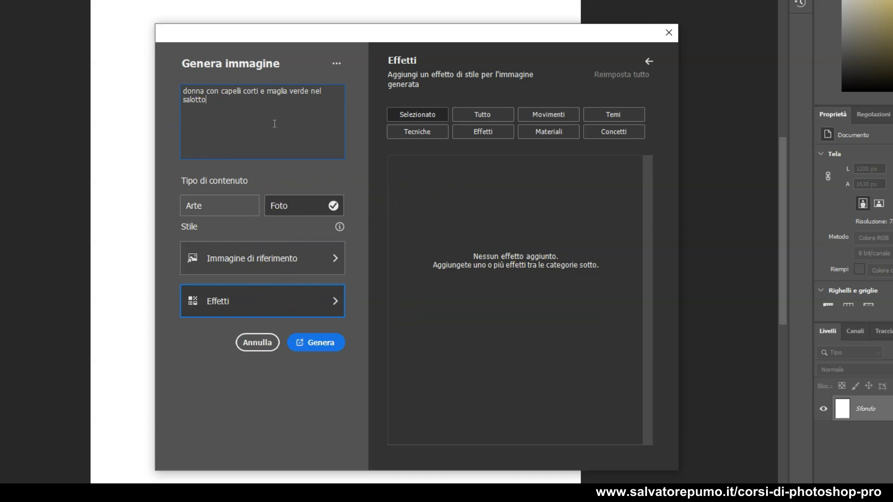
{"action": "left_click", "coordinate": [317, 343]}
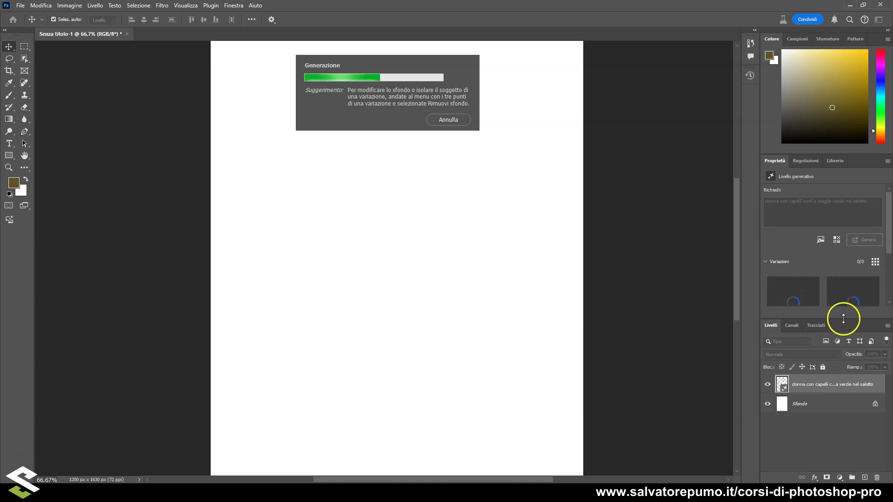
- Enlarge the Variazioni panel, compare all three results, and keep variation 2/3 with the dark green shirt
{"action": "left_click_drag", "start_coordinate": [844, 319], "coordinate": [840, 364]}
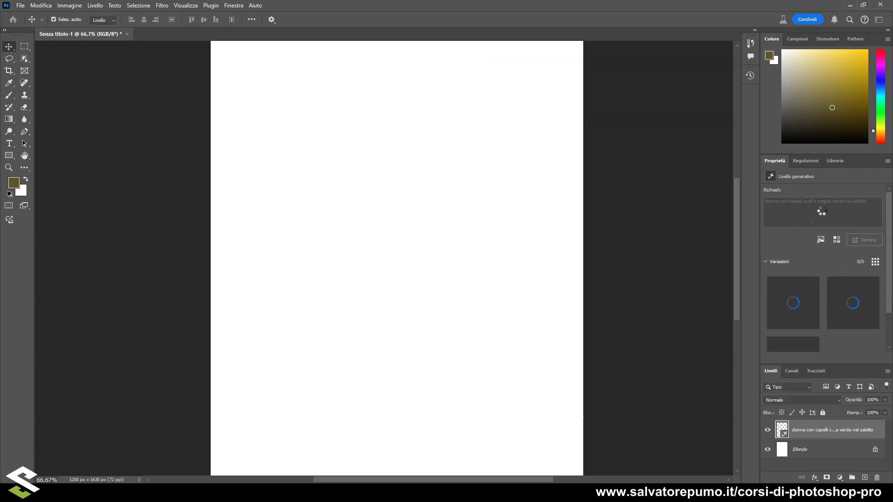
{"action": "left_click", "coordinate": [472, 224]}
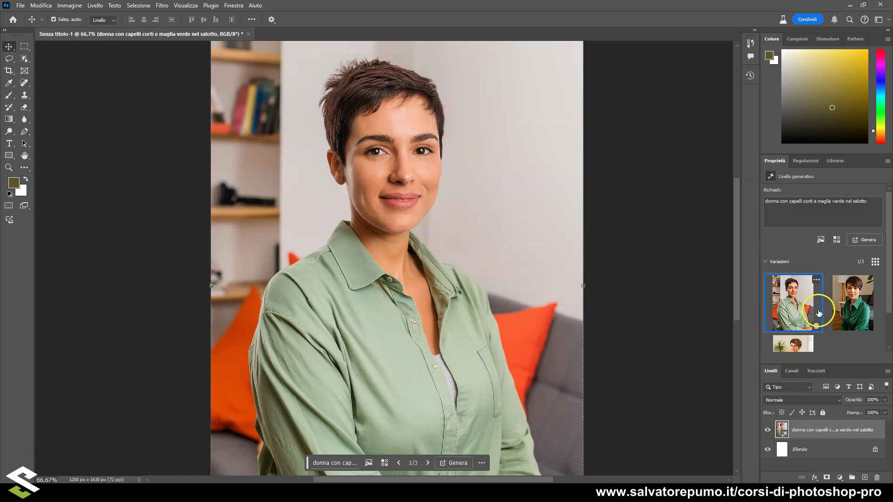
{"action": "mouse_move", "coordinate": [852, 303]}
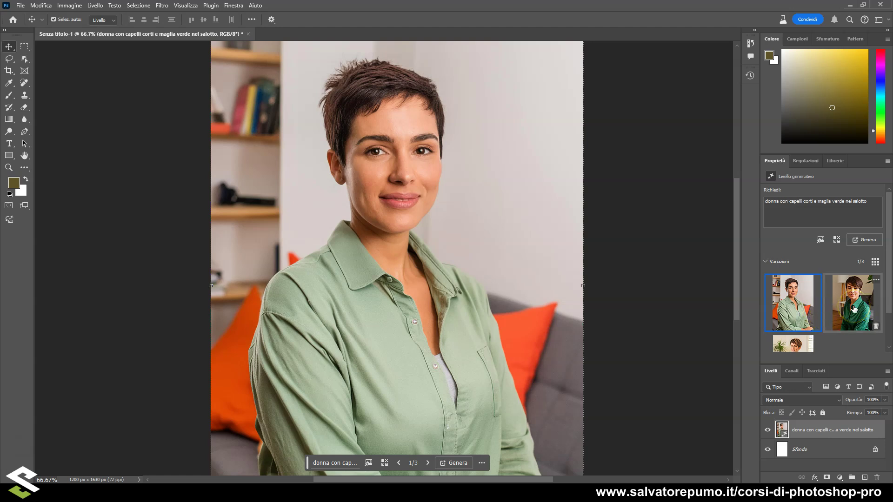
{"action": "left_click", "coordinate": [855, 308]}
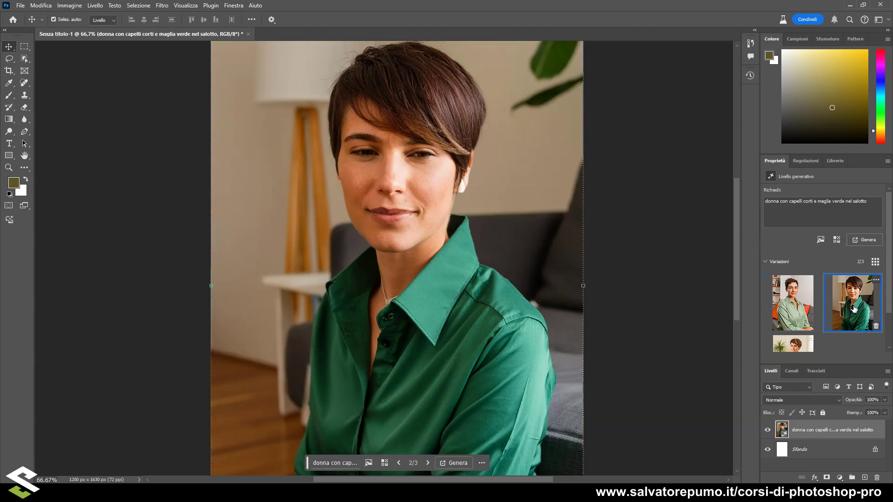
{"action": "scroll", "coordinate": [826, 300], "scroll_direction": "down", "scroll_amount": 1}
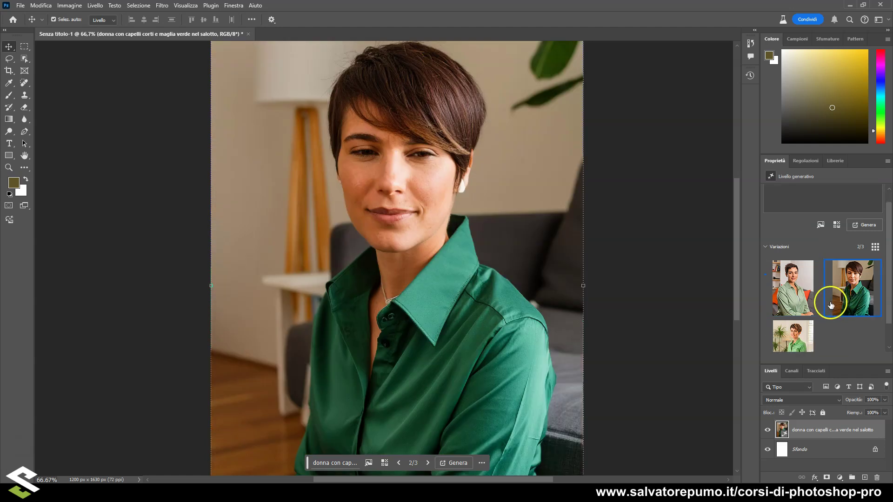
{"action": "left_click", "coordinate": [794, 331]}
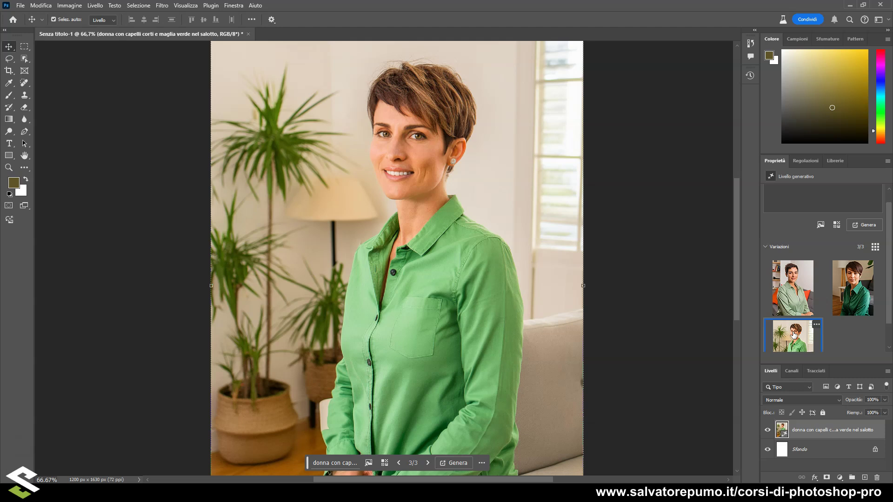
{"action": "left_click", "coordinate": [842, 295]}
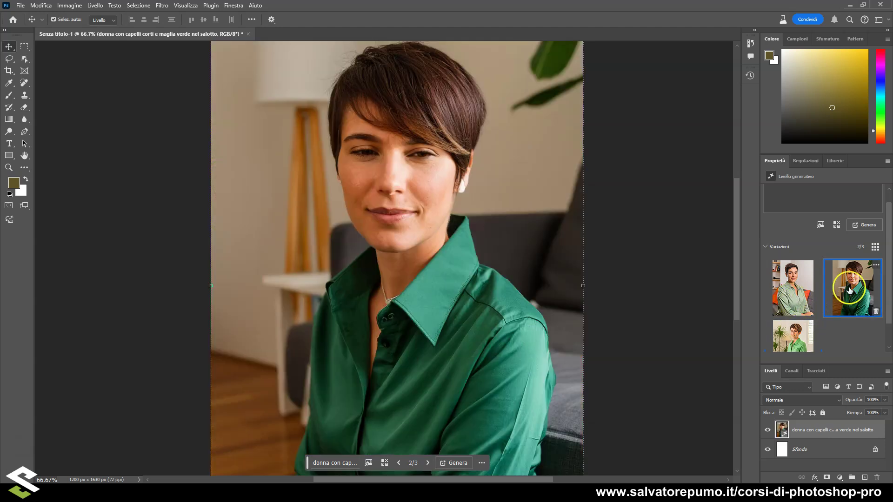
- Generate similar images from variation 2 and preview the first three new ones
{"action": "left_click", "coordinate": [876, 266]}
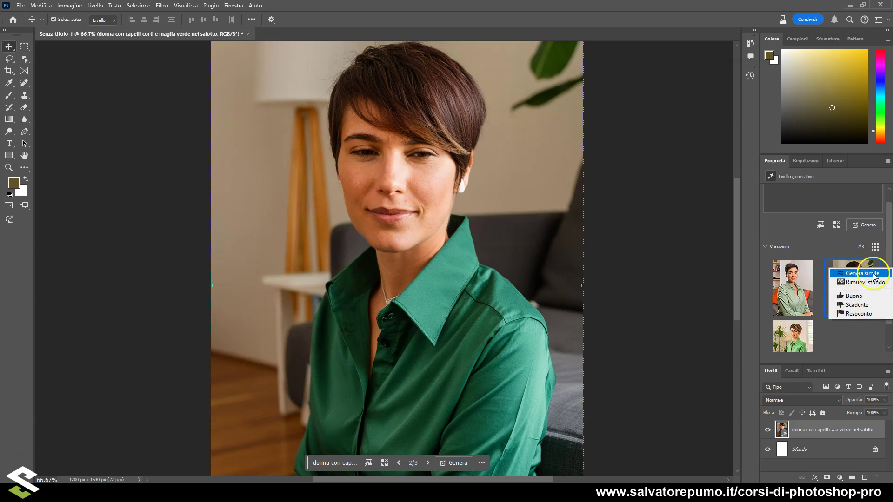
{"action": "left_click", "coordinate": [872, 274]}
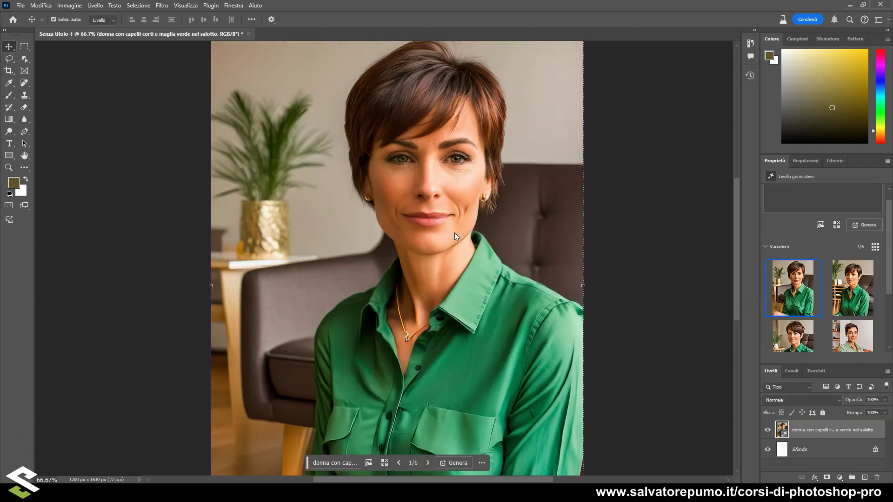
{"action": "left_click", "coordinate": [794, 271]}
{"action": "left_click", "coordinate": [859, 289]}
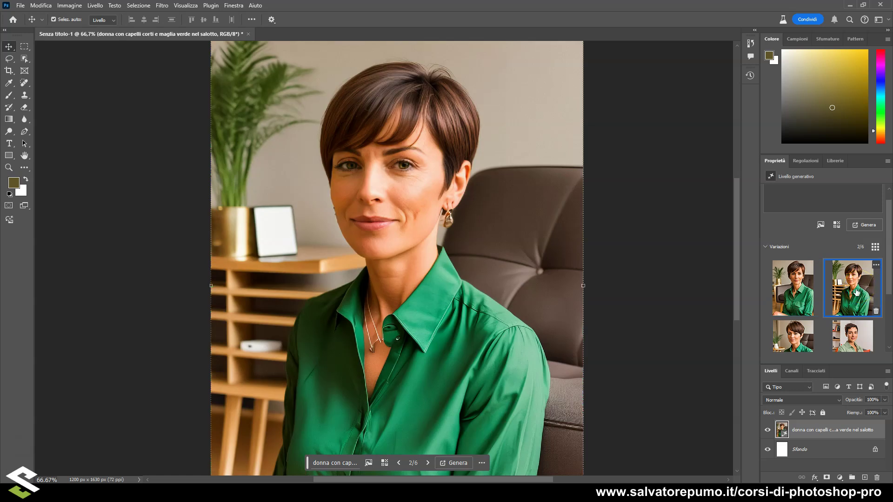
{"action": "left_click", "coordinate": [798, 334]}
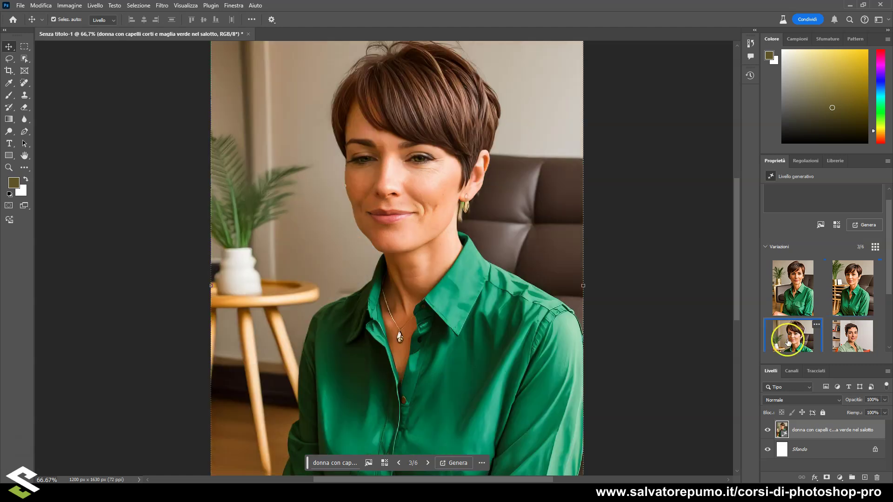
- Move the generation controls aside, preview variation 5/6, then keep variation 3/6 with the plant
{"action": "mouse_move", "coordinate": [307, 463]}
{"action": "left_mouse_down"}
{"action": "mouse_move", "coordinate": [544, 364]}
{"action": "mouse_move", "coordinate": [620, 393]}
{"action": "left_mouse_up"}
{"action": "scroll", "coordinate": [809, 307], "scroll_direction": "down", "scroll_amount": 2}
{"action": "scroll", "coordinate": [819, 314], "scroll_direction": "down", "scroll_amount": 2}
{"action": "left_click", "coordinate": [798, 307]}
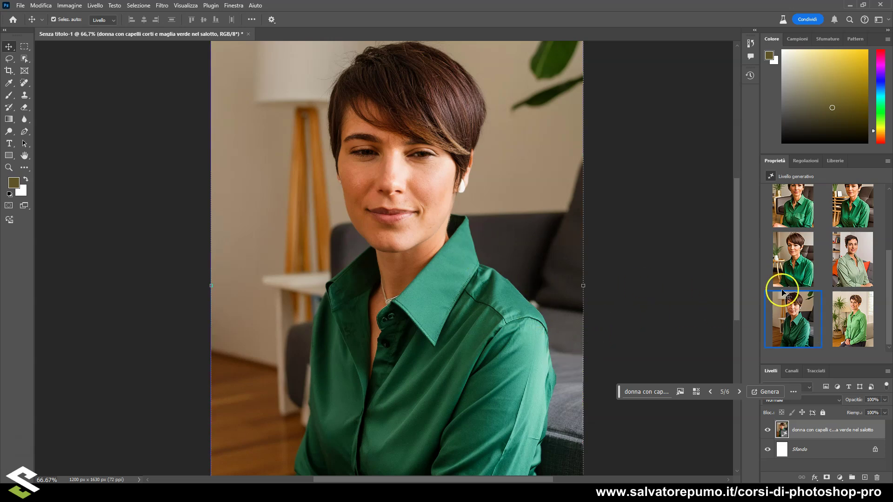
{"action": "scroll", "coordinate": [798, 284], "scroll_direction": "up", "scroll_amount": 1}
{"action": "left_click", "coordinate": [800, 281]}
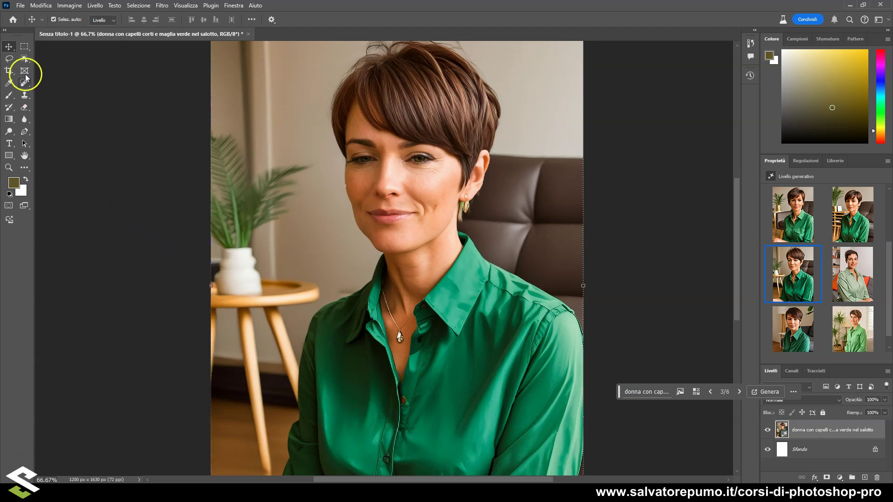
- Lasso around the green shirt from its hem up to the neck and shoulders and back
{"action": "left_click", "coordinate": [9, 58]}
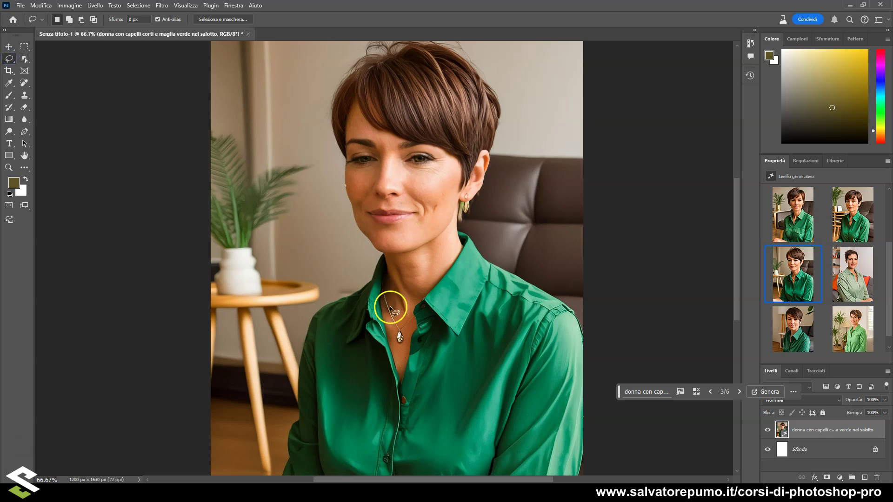
{"action": "scroll", "coordinate": [379, 319], "scroll_direction": "down", "scroll_amount": 1}
{"action": "scroll", "coordinate": [379, 319], "scroll_direction": "down", "scroll_amount": 2}
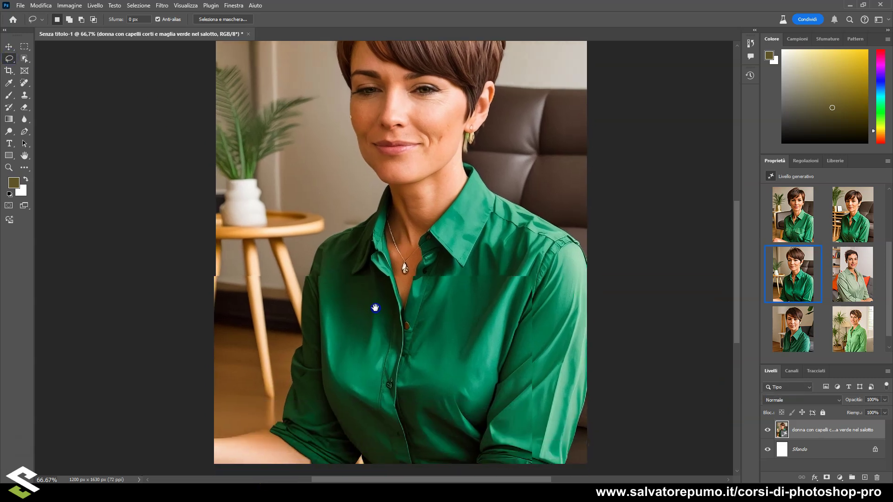
{"action": "scroll", "coordinate": [375, 305], "scroll_direction": "down", "scroll_amount": 1}
{"action": "scroll", "coordinate": [370, 305], "scroll_direction": "down", "scroll_amount": 1}
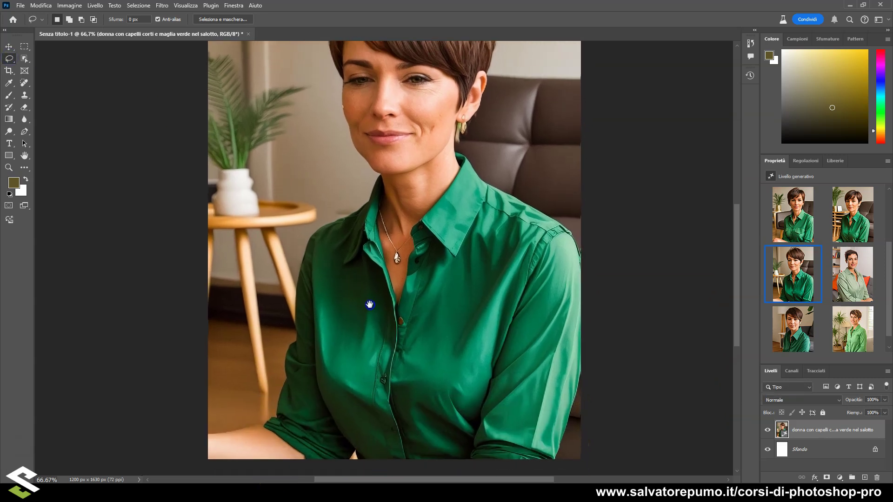
{"action": "left_click_drag", "start_coordinate": [370, 304], "coordinate": [367, 306]}
{"action": "left_click_drag", "start_coordinate": [253, 428], "coordinate": [273, 444]}
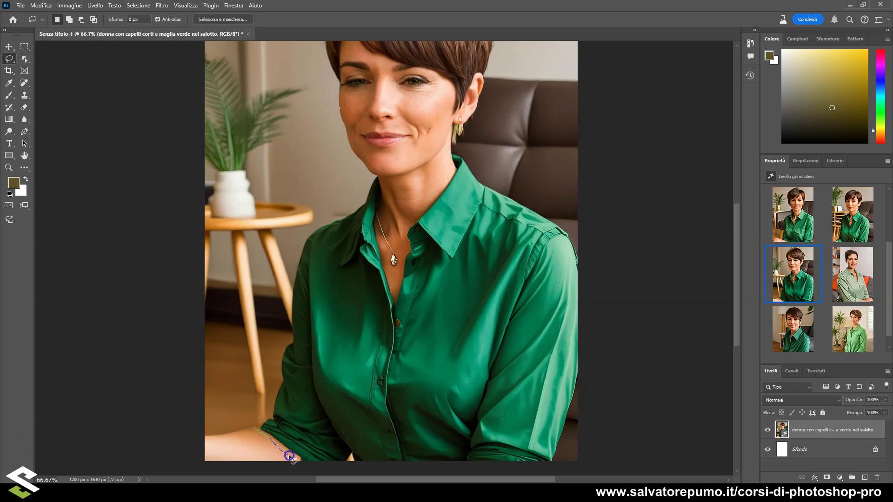
{"action": "mouse_move", "coordinate": [352, 463]}
{"action": "left_mouse_down"}
{"action": "mouse_move", "coordinate": [549, 470]}
{"action": "mouse_move", "coordinate": [596, 278]}
{"action": "mouse_move", "coordinate": [488, 169]}
{"action": "mouse_move", "coordinate": [441, 181]}
{"action": "mouse_move", "coordinate": [400, 238]}
{"action": "mouse_move", "coordinate": [395, 293]}
{"action": "left_mouse_up"}
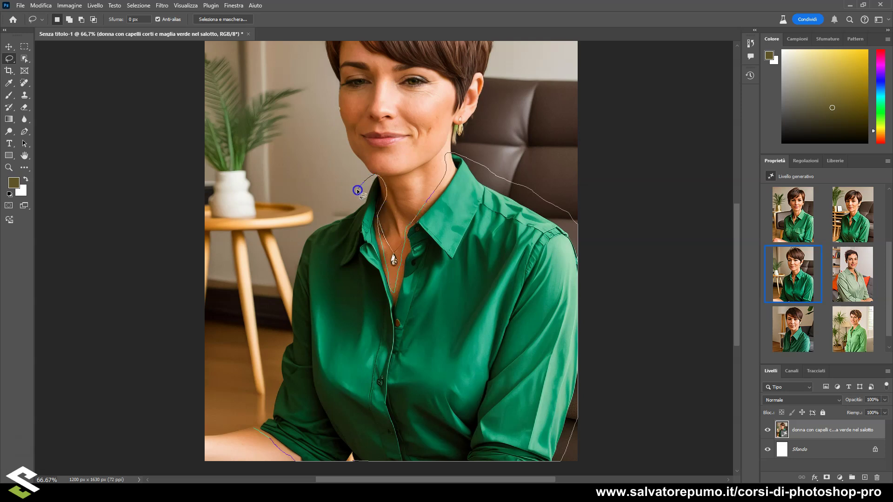
{"action": "left_click_drag", "start_coordinate": [287, 320], "coordinate": [255, 428]}
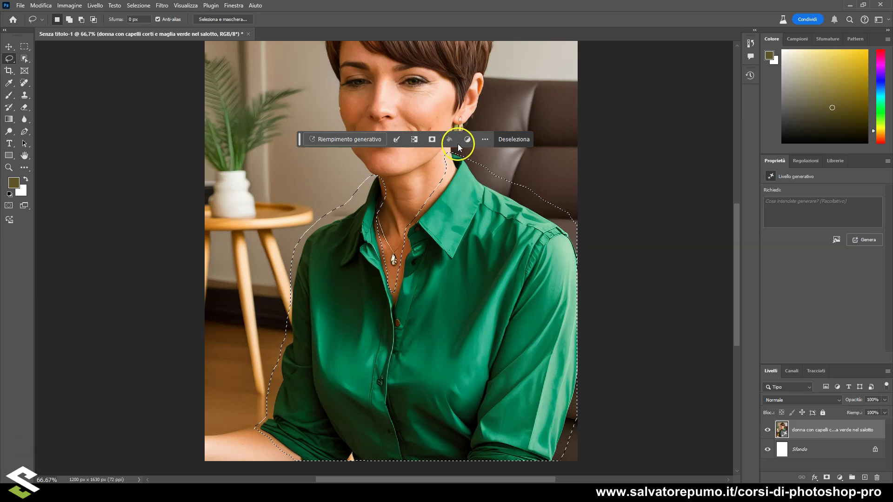
- Run Riempimento generativo on the shirt using the magione-giallo image as reference
{"action": "left_click", "coordinate": [368, 140]}
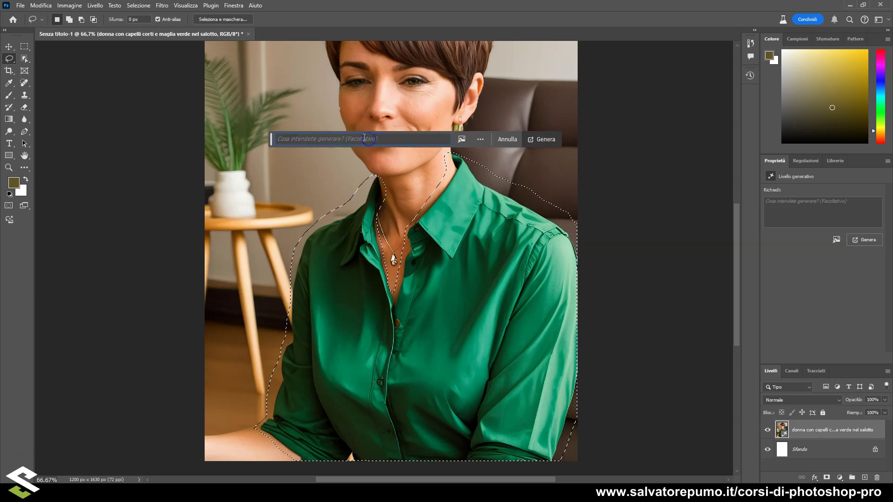
{"action": "left_click", "coordinate": [462, 140]}
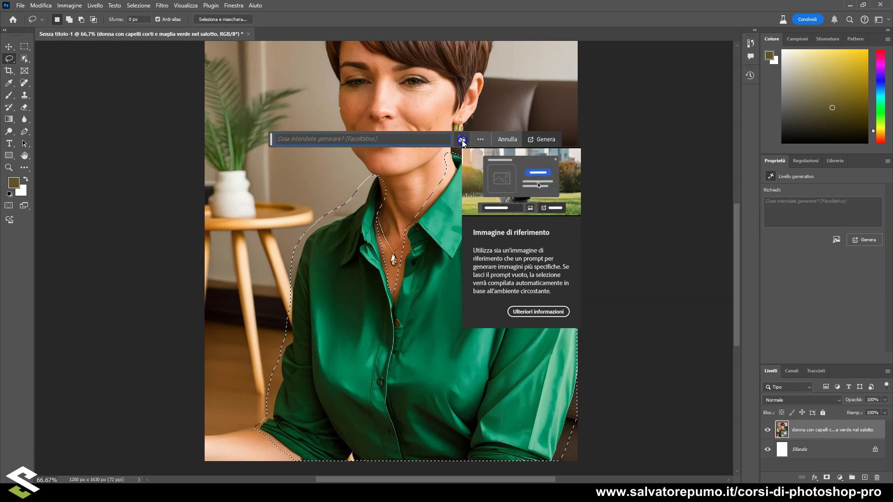
{"action": "left_click", "coordinate": [475, 90]}
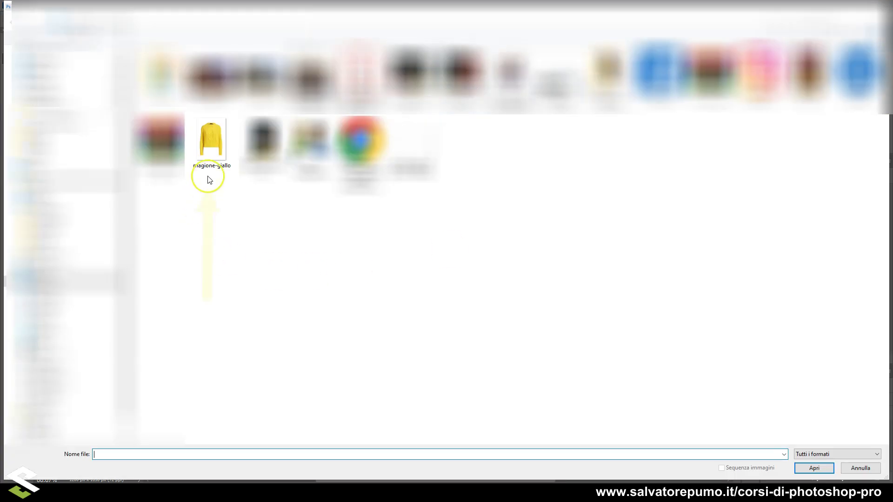
{"action": "left_click", "coordinate": [208, 161]}
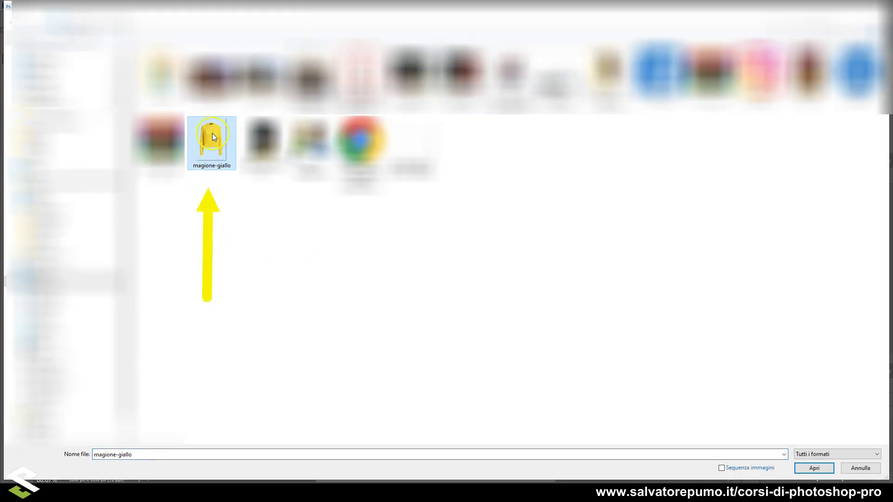
{"action": "left_click", "coordinate": [815, 468]}
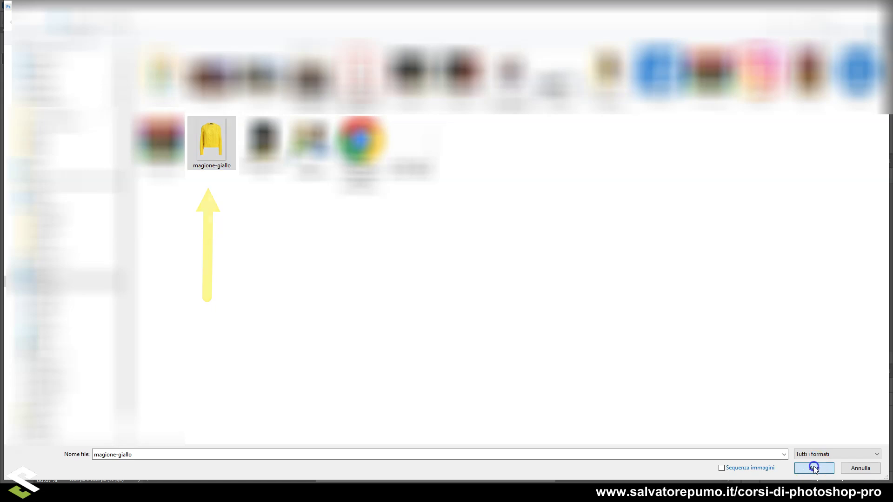
{"action": "left_click", "coordinate": [532, 140]}
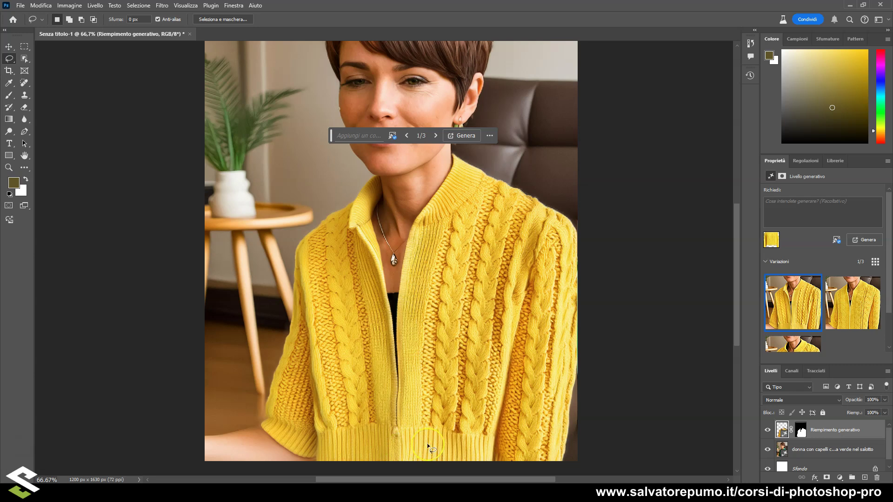
- Compare the yellow sweater variations and settle on the 3/3 zip cardigan
{"action": "left_click", "coordinate": [845, 323]}
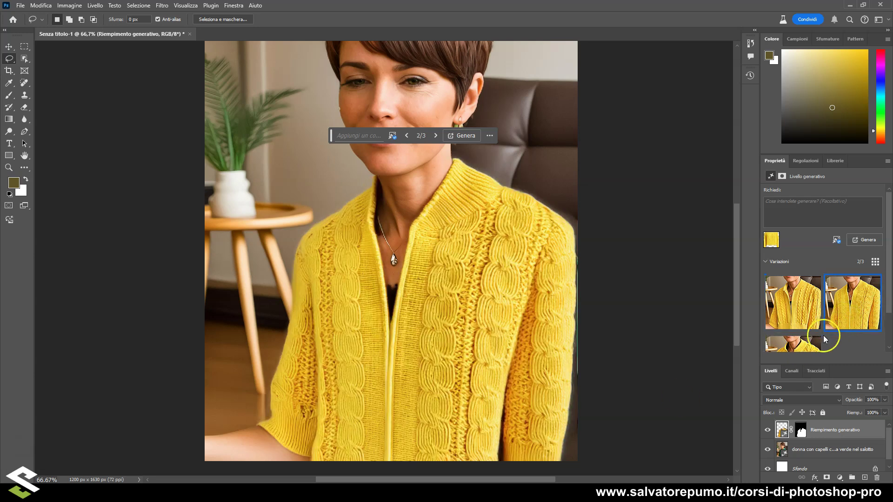
{"action": "left_click", "coordinate": [811, 347]}
{"action": "left_click", "coordinate": [386, 205]}
{"action": "left_click_drag", "start_coordinate": [332, 136], "coordinate": [649, 379]}
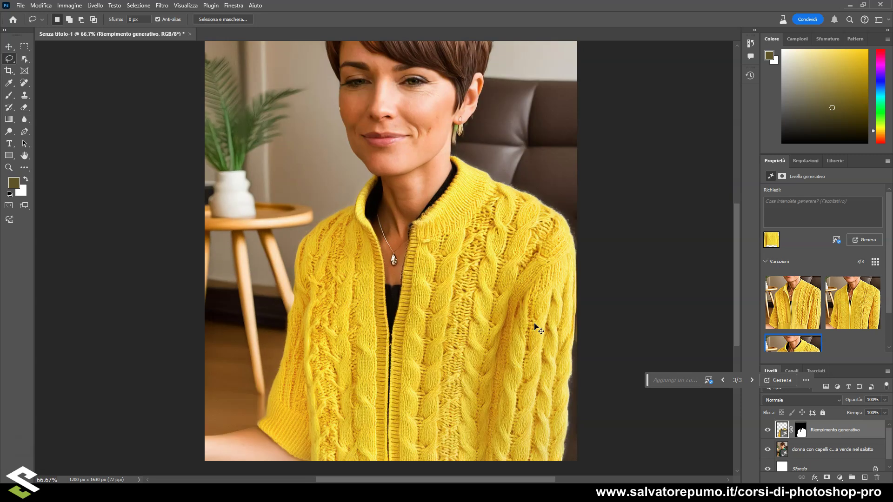
{"action": "left_click_drag", "start_coordinate": [479, 315], "coordinate": [469, 286]}
{"action": "left_click", "coordinate": [845, 311]}
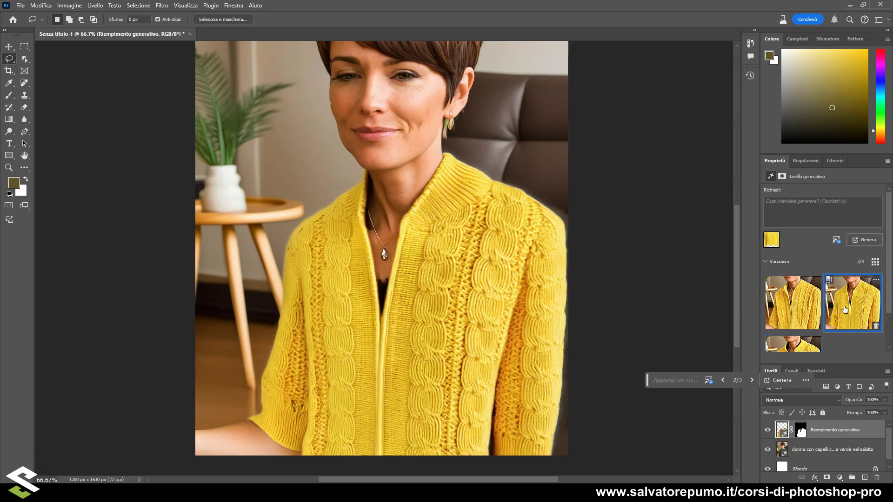
{"action": "left_click", "coordinate": [795, 348]}
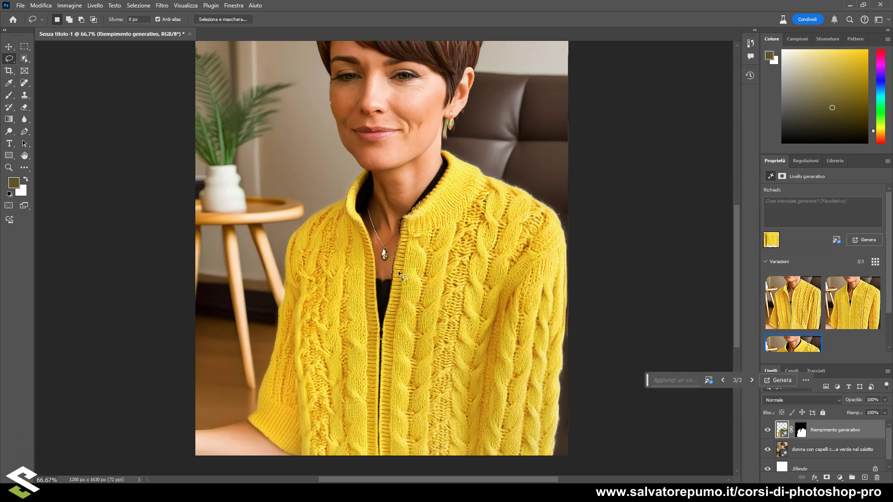
{"action": "left_click", "coordinate": [402, 215]}
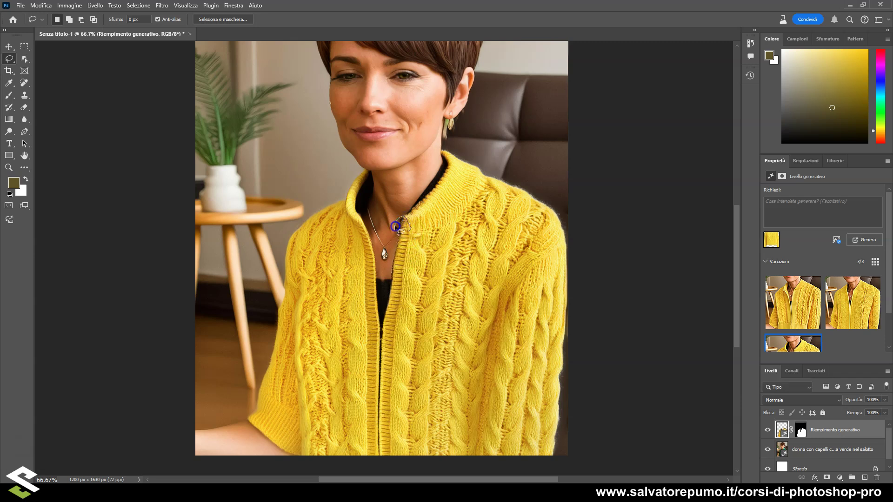
- Lasso the zipped front and run a prompt-less generative fill to create Riempimento generativo 2
{"action": "mouse_move", "coordinate": [386, 269]}
{"action": "left_mouse_down"}
{"action": "mouse_move", "coordinate": [359, 463]}
{"action": "mouse_move", "coordinate": [418, 238]}
{"action": "mouse_move", "coordinate": [409, 224]}
{"action": "left_mouse_up"}
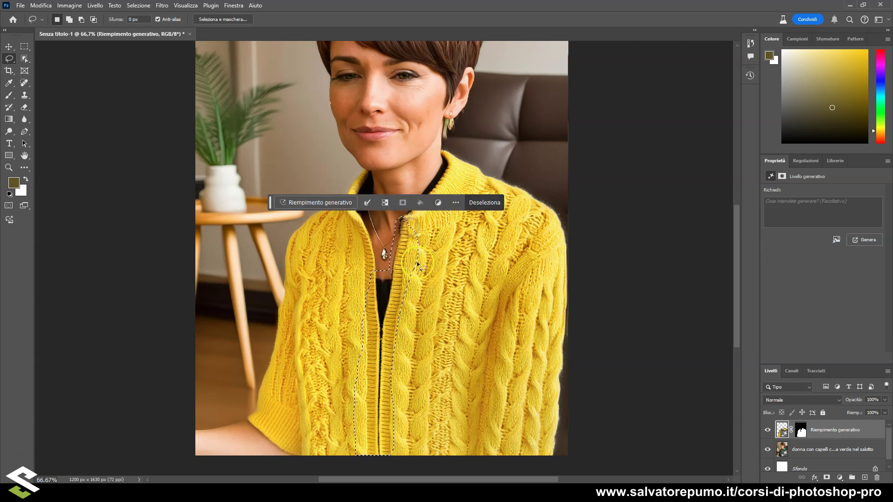
{"action": "left_click", "coordinate": [327, 205]}
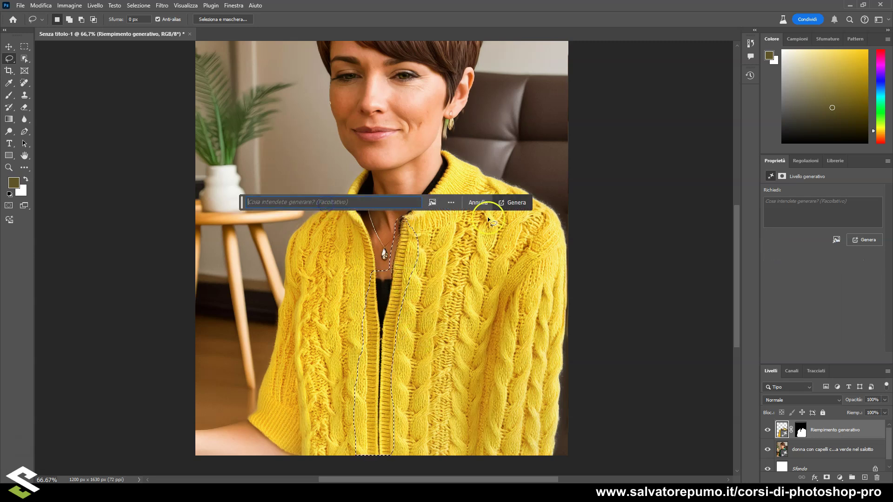
{"action": "left_click", "coordinate": [525, 209]}
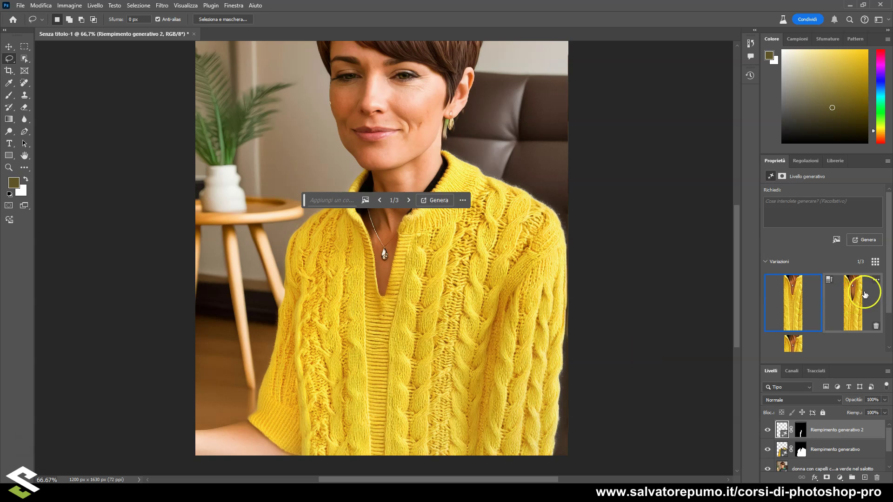
- Compare the three front variations and keep 2/3, the closed V-neck knit
{"action": "left_click", "coordinate": [852, 301]}
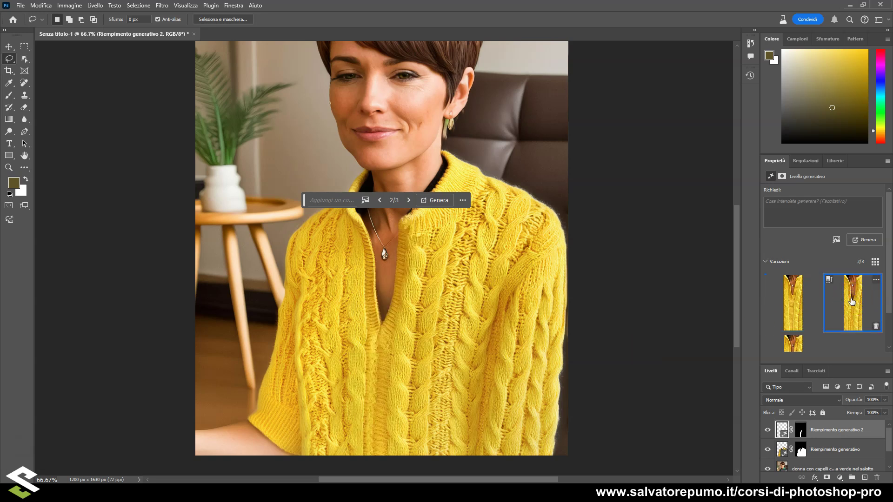
{"action": "left_click", "coordinate": [796, 345]}
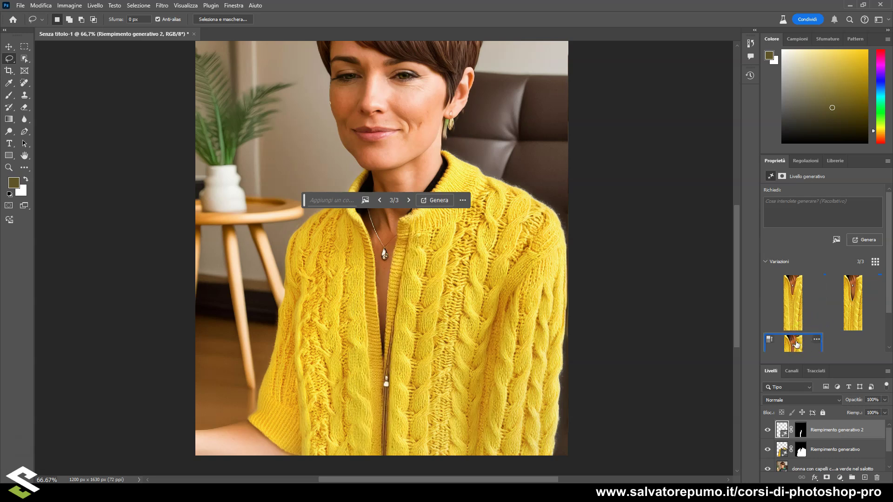
{"action": "left_click", "coordinate": [848, 302]}
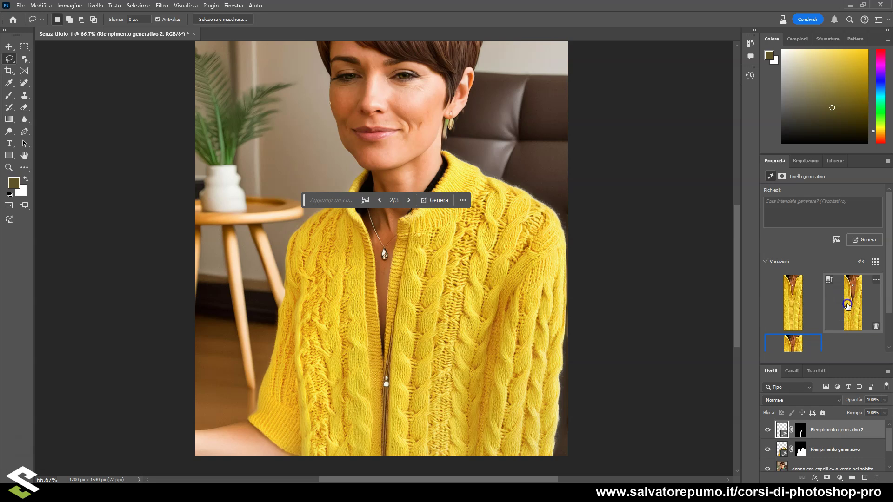
{"action": "left_click", "coordinate": [799, 306]}
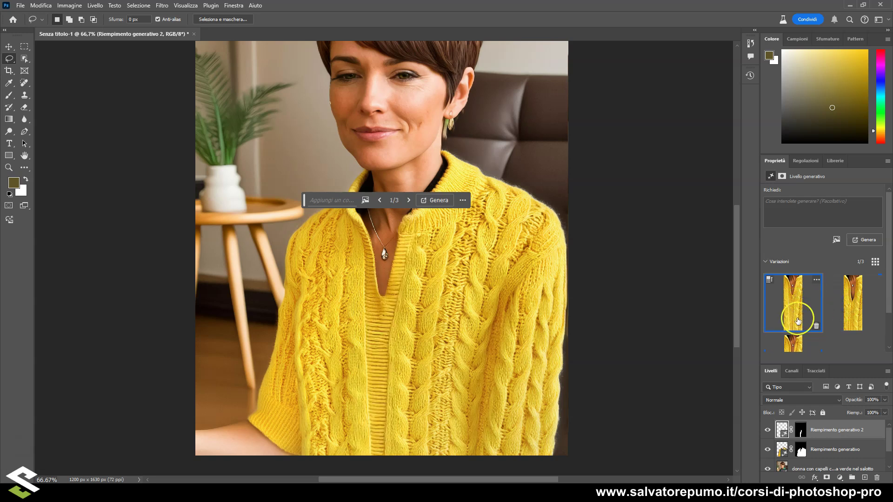
{"action": "scroll", "coordinate": [798, 316], "scroll_direction": "down", "scroll_amount": 1}
{"action": "scroll", "coordinate": [798, 322], "scroll_direction": "up", "scroll_amount": 1}
{"action": "left_click", "coordinate": [846, 301]}
- Move the generation controls to the lower right and pan down until the woman's full hair shows
{"action": "left_click", "coordinate": [338, 201]}
{"action": "left_click_drag", "start_coordinate": [309, 200], "coordinate": [563, 385]}
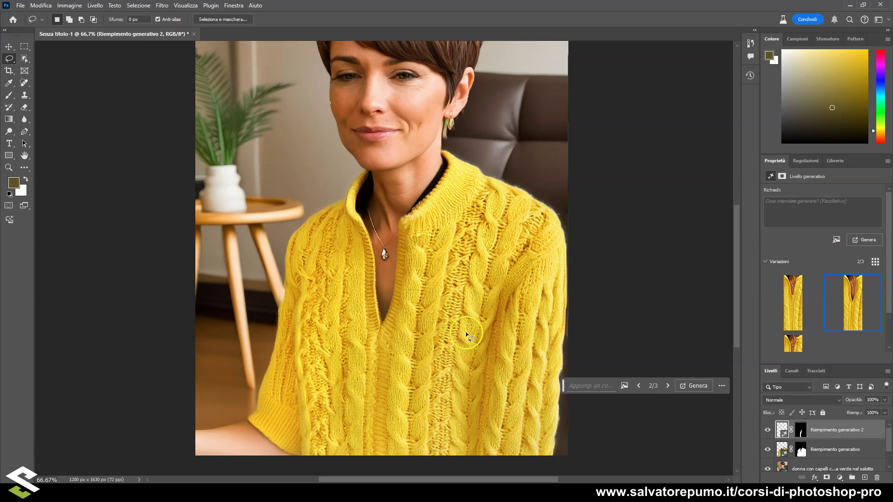
{"action": "mouse_move", "coordinate": [490, 247]}
{"action": "left_mouse_down"}
{"action": "mouse_move", "coordinate": [468, 308]}
{"action": "mouse_move", "coordinate": [489, 284]}
{"action": "mouse_move", "coordinate": [485, 347]}
{"action": "mouse_move", "coordinate": [473, 314]}
{"action": "left_mouse_up"}
{"action": "left_click_drag", "start_coordinate": [479, 273], "coordinate": [473, 291]}
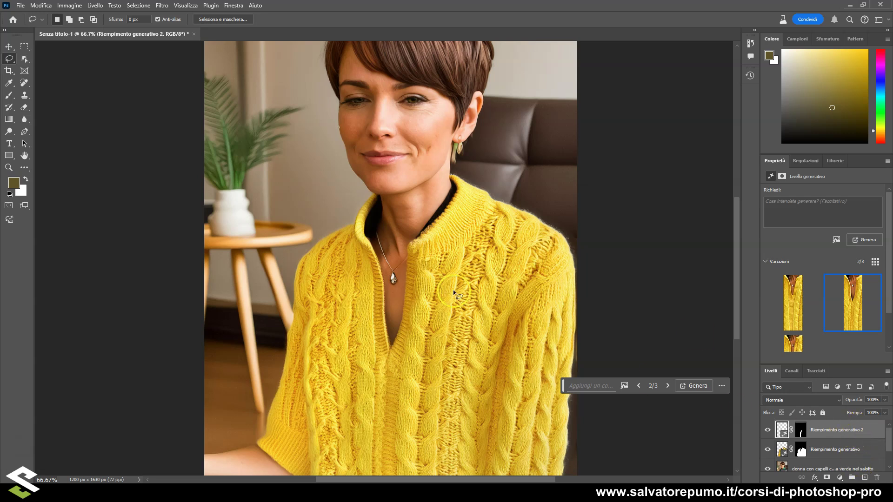
- Add a Tonalità/saturazione layer with Gialli saturation at -11, toggling it to compare
{"action": "left_click", "coordinate": [840, 479]}
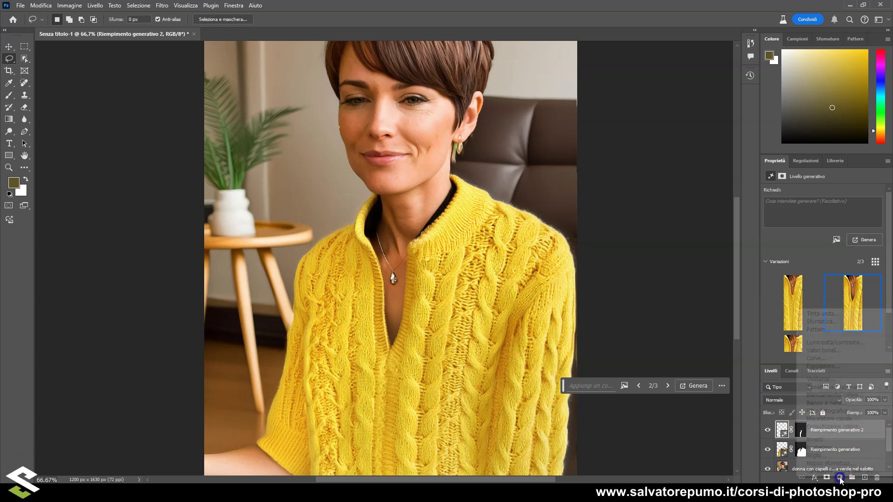
{"action": "left_click", "coordinate": [831, 388]}
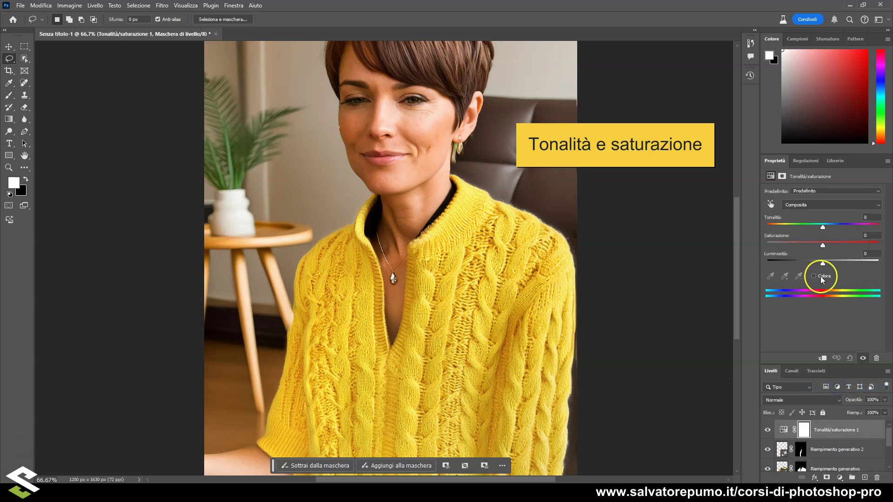
{"action": "left_click", "coordinate": [823, 245]}
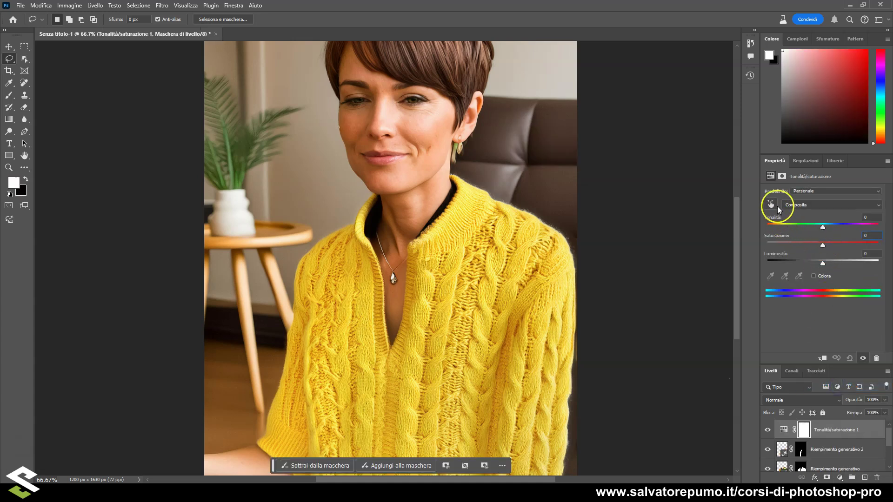
{"action": "left_click", "coordinate": [772, 206]}
{"action": "left_click", "coordinate": [485, 330]}
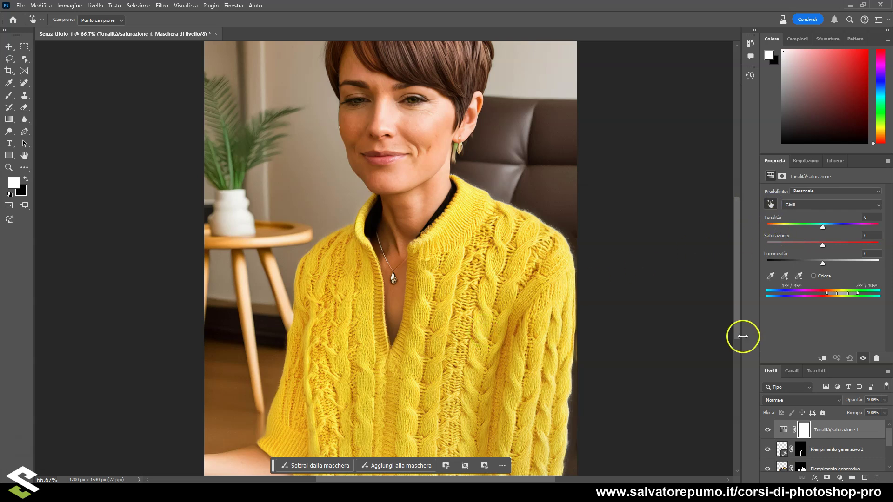
{"action": "left_click_drag", "start_coordinate": [823, 246], "coordinate": [818, 245]}
{"action": "left_click", "coordinate": [767, 431]}
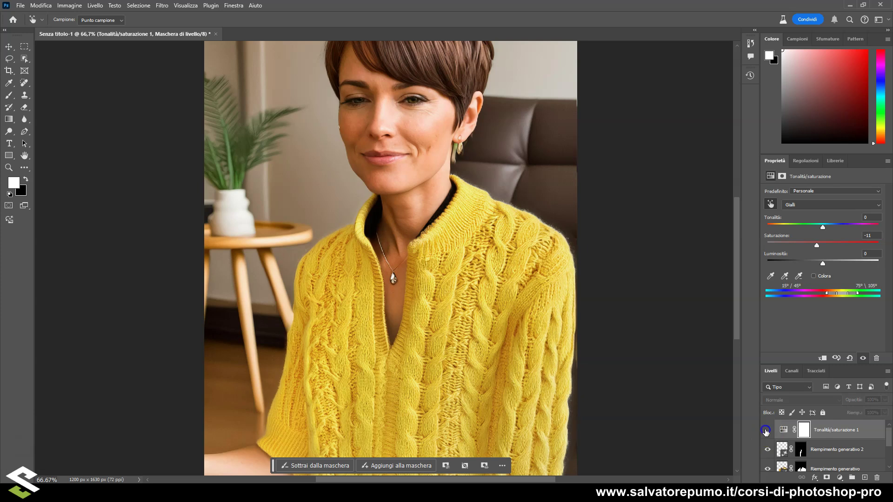
{"action": "left_click", "coordinate": [767, 432]}
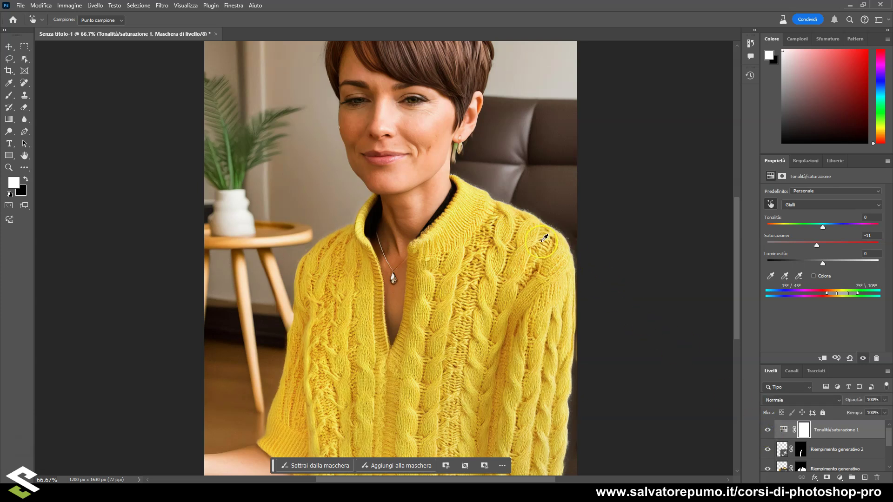
{"action": "left_click_drag", "start_coordinate": [501, 215], "coordinate": [507, 229]}
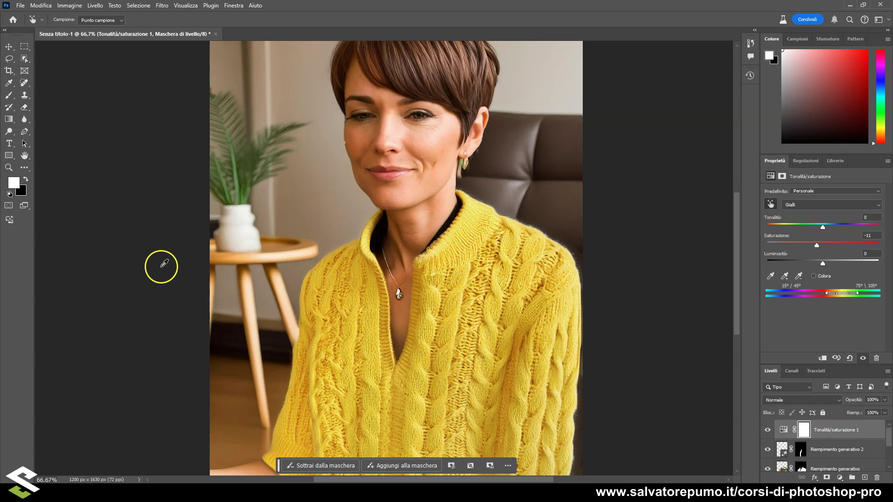
- Reopen Genera immagine and try the soup and bulldog inspiration prompts
{"action": "left_click", "coordinate": [9, 220]}
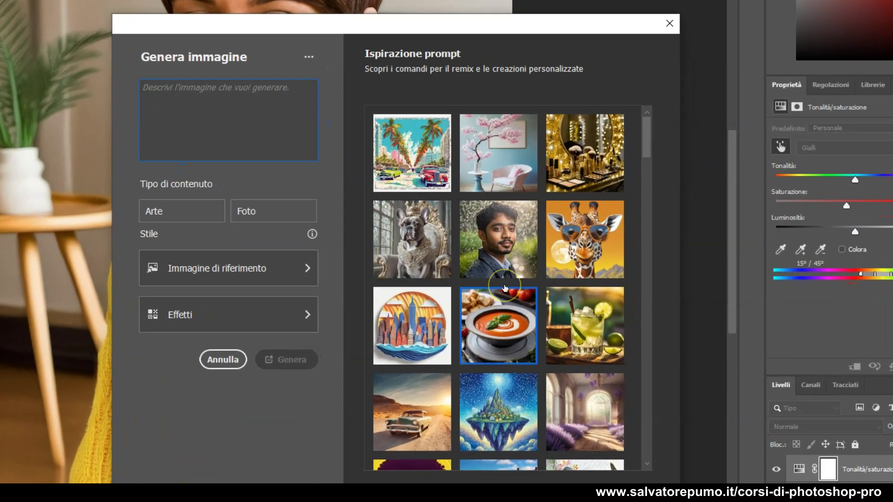
{"action": "left_click", "coordinate": [505, 354]}
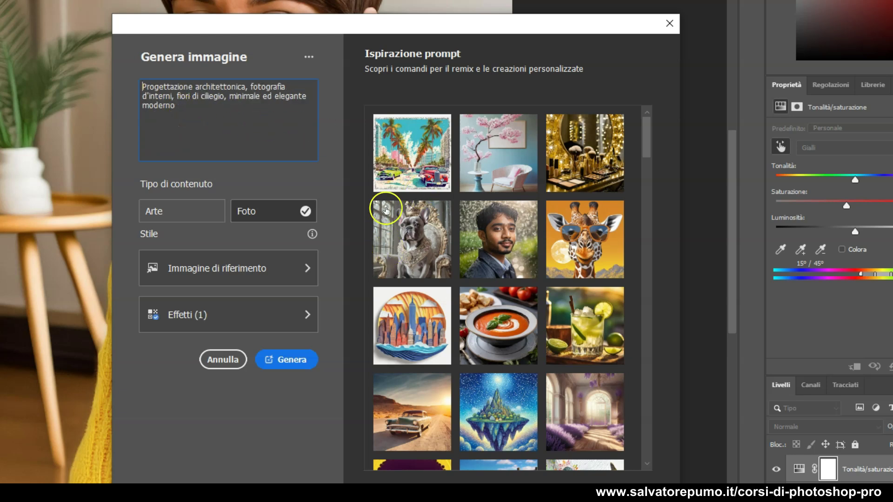
{"action": "left_click", "coordinate": [421, 257]}
{"action": "scroll", "coordinate": [420, 257], "scroll_direction": "down", "scroll_amount": 2}
{"action": "scroll", "coordinate": [461, 289], "scroll_direction": "down", "scroll_amount": 5}
- Browse more Ispirazione prompts and load the leopard-on-abstract-lines prompt
{"action": "left_click", "coordinate": [504, 318]}
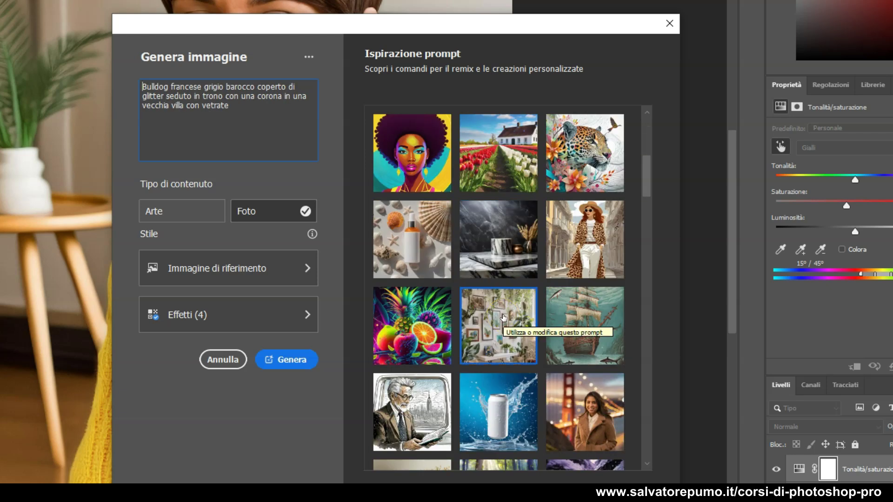
{"action": "left_click", "coordinate": [566, 185]}
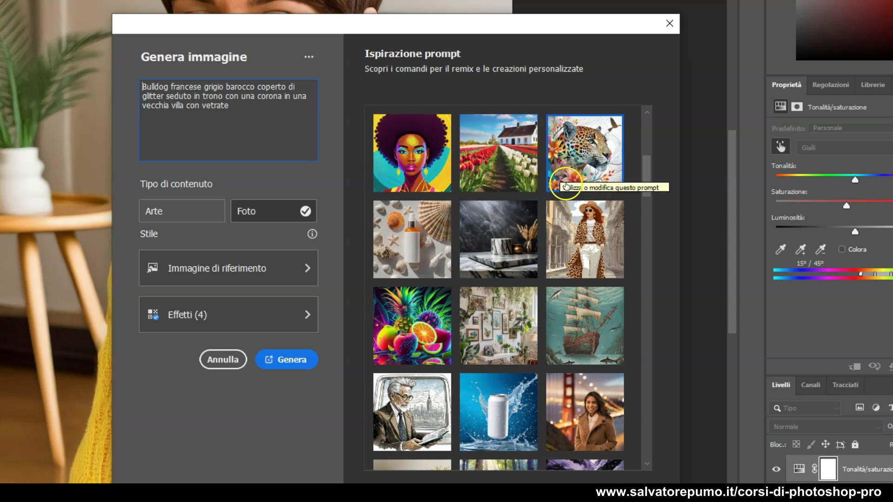
{"action": "scroll", "coordinate": [465, 390], "scroll_direction": "down", "scroll_amount": 3}
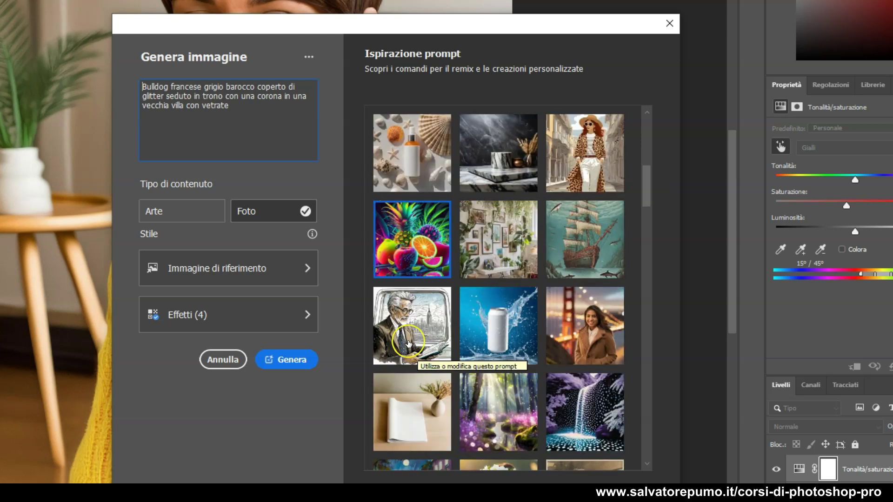
{"action": "left_click", "coordinate": [477, 375]}
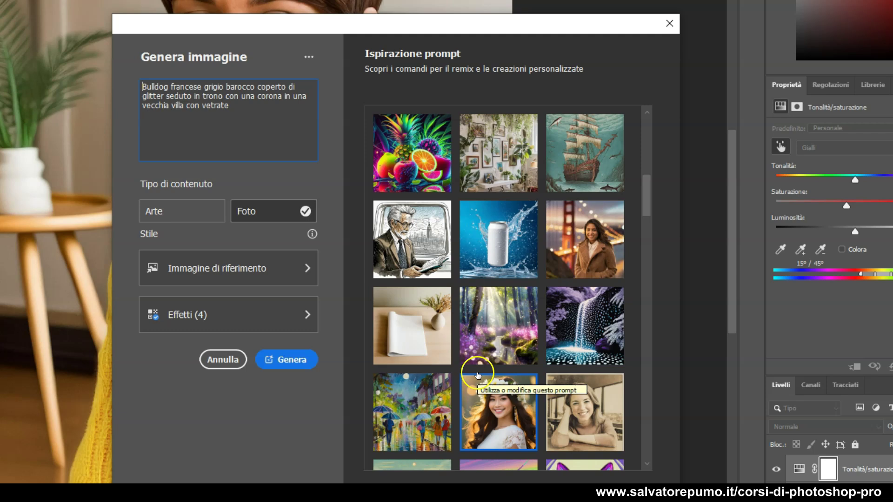
{"action": "scroll", "coordinate": [488, 368], "scroll_direction": "up", "scroll_amount": 5}
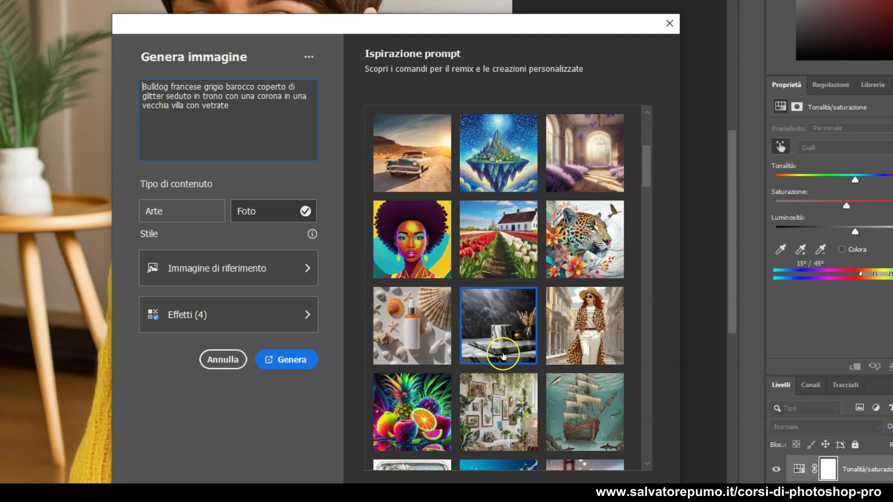
{"action": "scroll", "coordinate": [503, 356], "scroll_direction": "up", "scroll_amount": 2}
{"action": "left_click", "coordinate": [548, 361]}
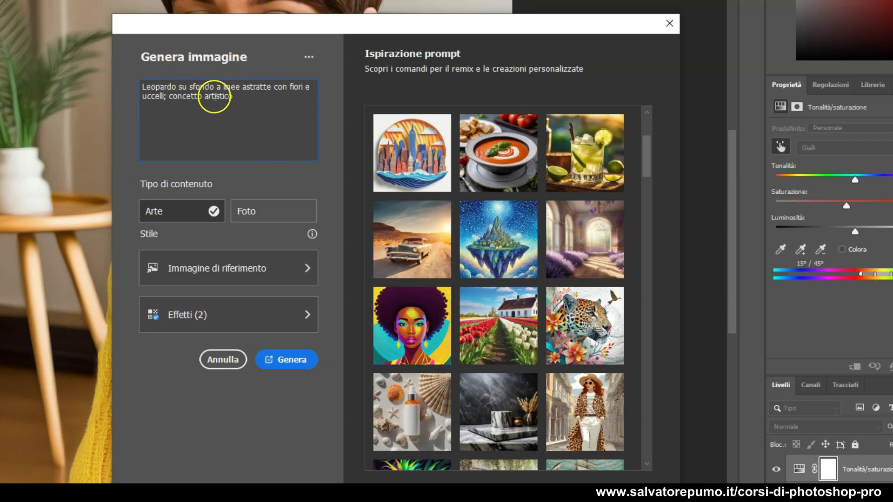
- Change the prompt from Leopardo to pappagallo in pastel pink, keep Origami and vector effects, and generate
{"action": "left_click_drag", "start_coordinate": [177, 87], "coordinate": [151, 87]}
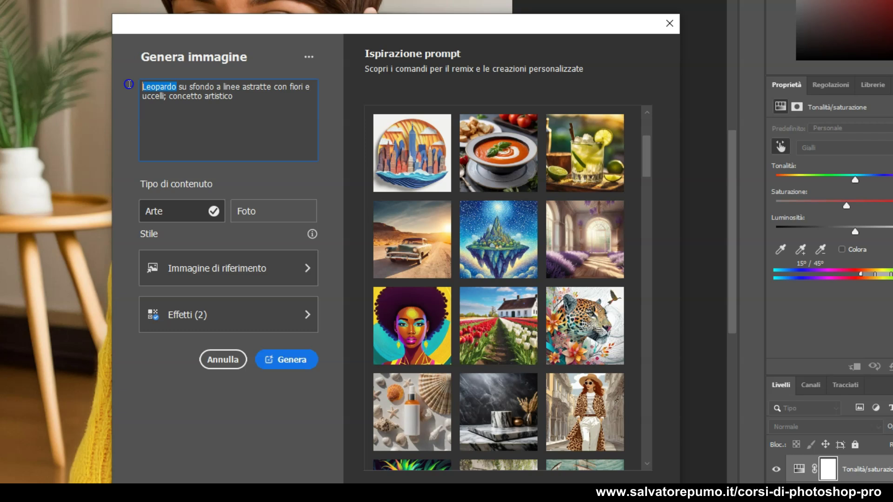
{"action": "type", "text": "pappagallo"}
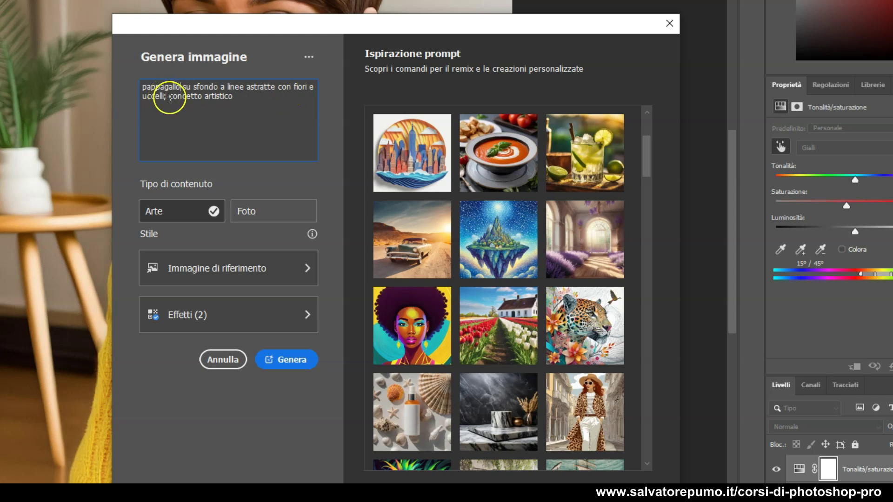
{"action": "left_click", "coordinate": [278, 99]}
{"action": "type", "text": ". tonalità rosa pastello"}
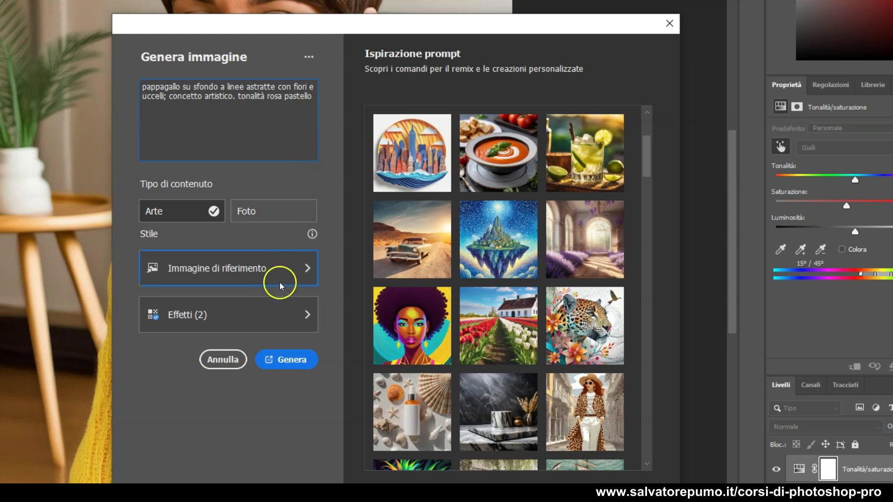
{"action": "left_click", "coordinate": [267, 316]}
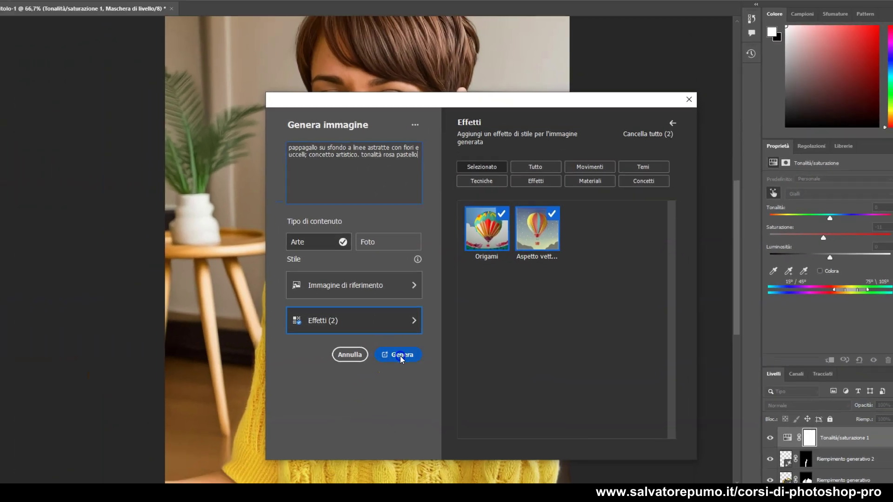
{"action": "left_click", "coordinate": [400, 356]}
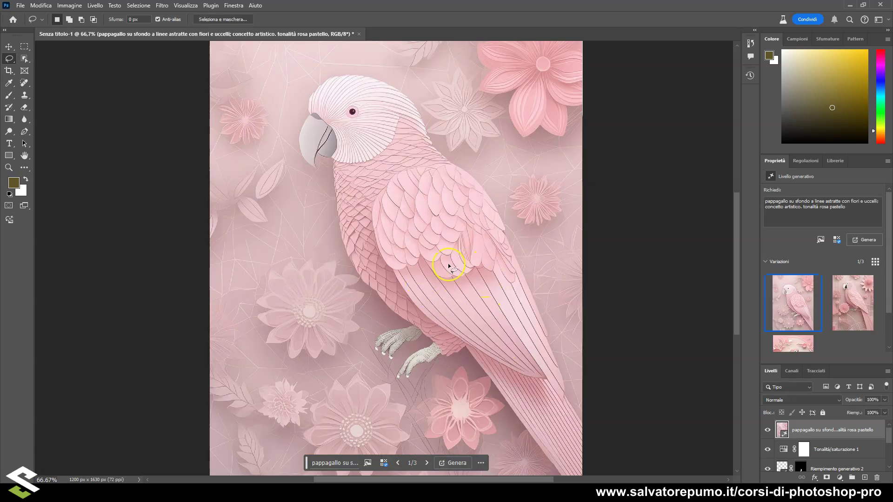
{"action": "mouse_move", "coordinate": [850, 302]}
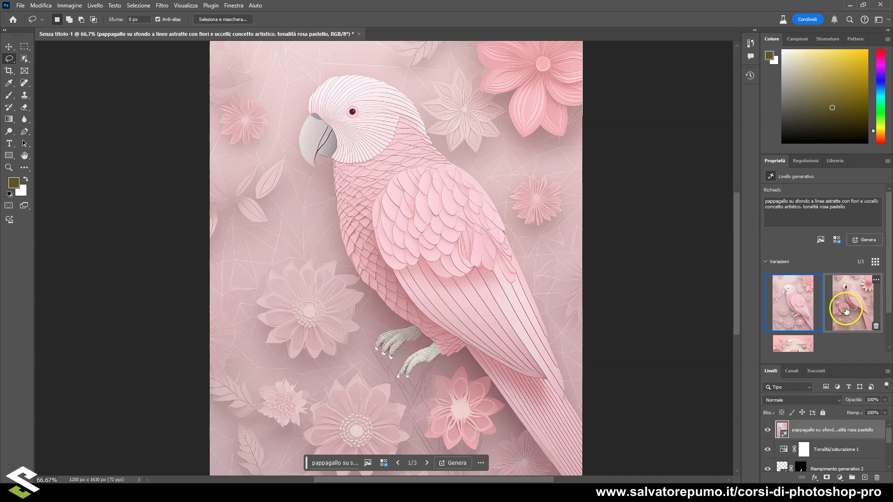
- Switch the parrot layer to variation 3/3 and reopen the Genera immagine dialog
{"action": "left_click", "coordinate": [846, 312]}
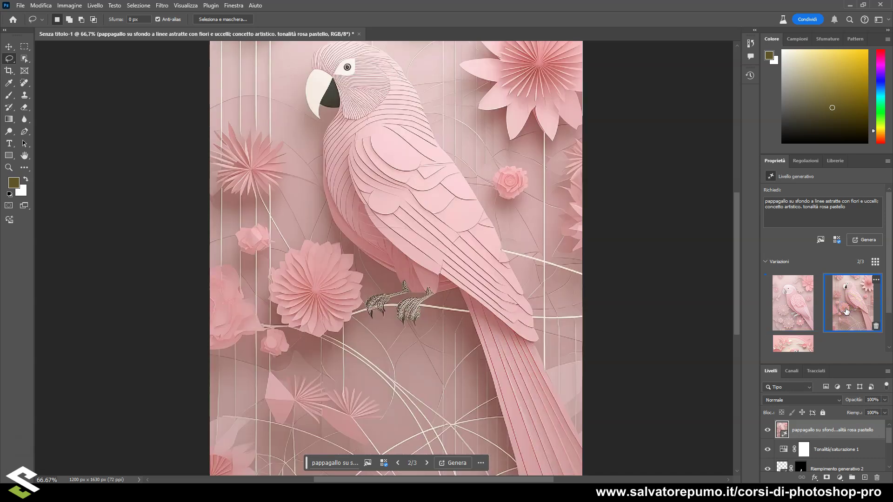
{"action": "scroll", "coordinate": [846, 311], "scroll_direction": "down", "scroll_amount": 1}
{"action": "left_click", "coordinate": [794, 341]}
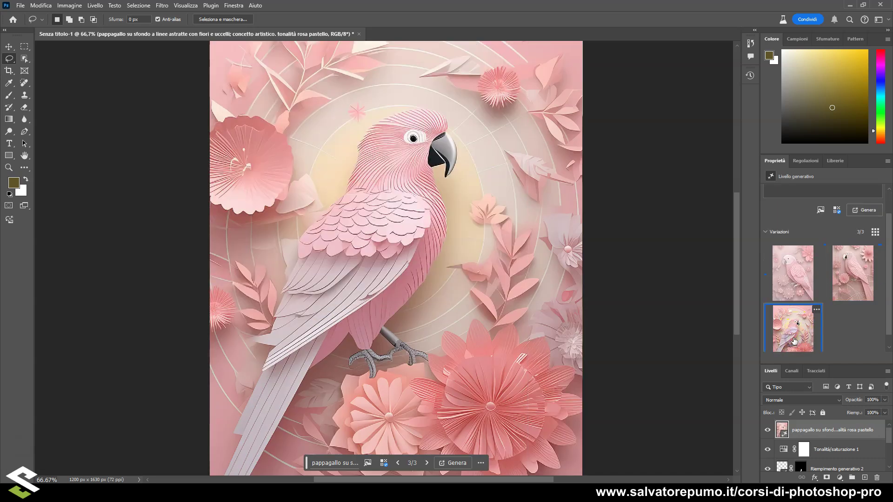
{"action": "left_click", "coordinate": [441, 270]}
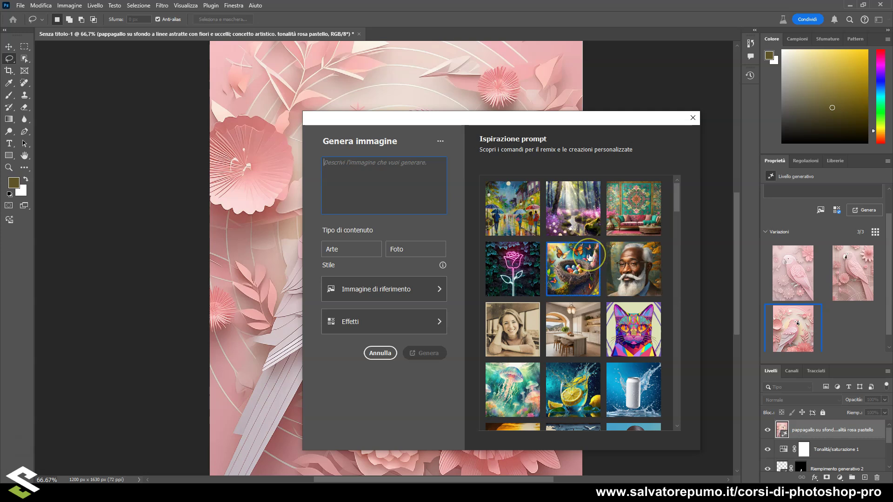
- Load the neon rose inspiration prompt, change 'una rosa' to 'una pappagallo', and generate
{"action": "left_click", "coordinate": [506, 276]}
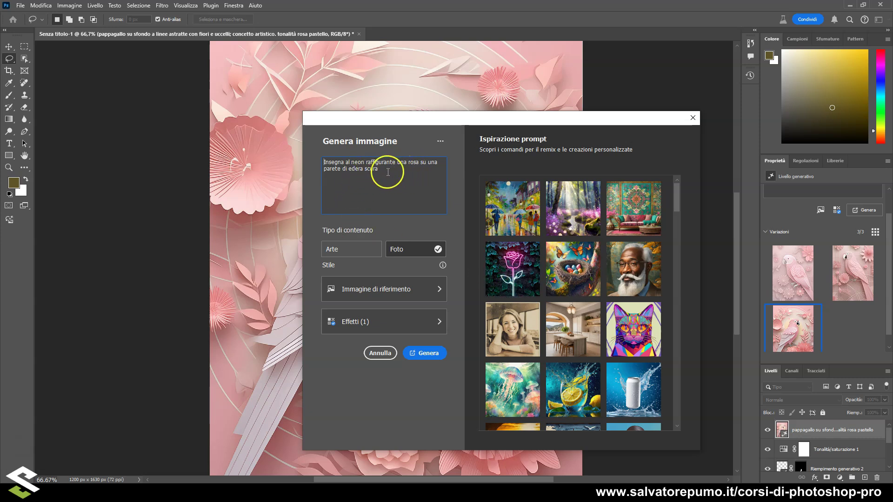
{"action": "left_click", "coordinate": [411, 161]}
{"action": "type", "text": "pappagall"}
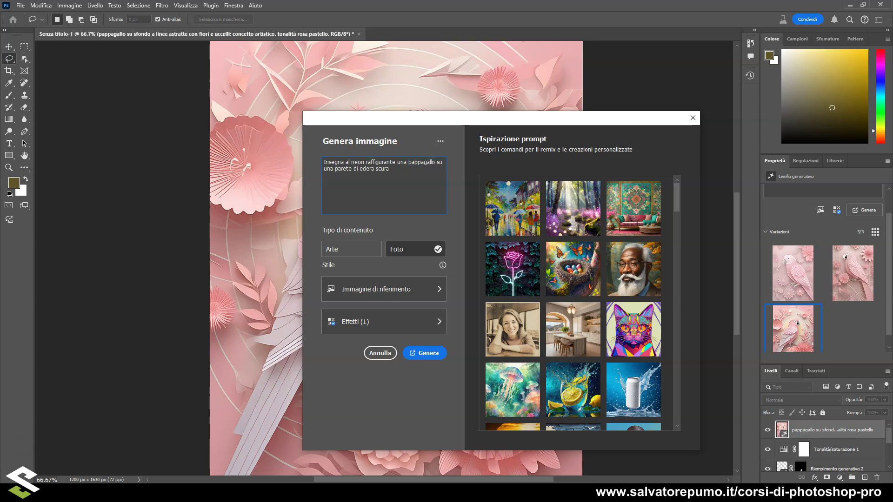
{"action": "left_click", "coordinate": [427, 354]}
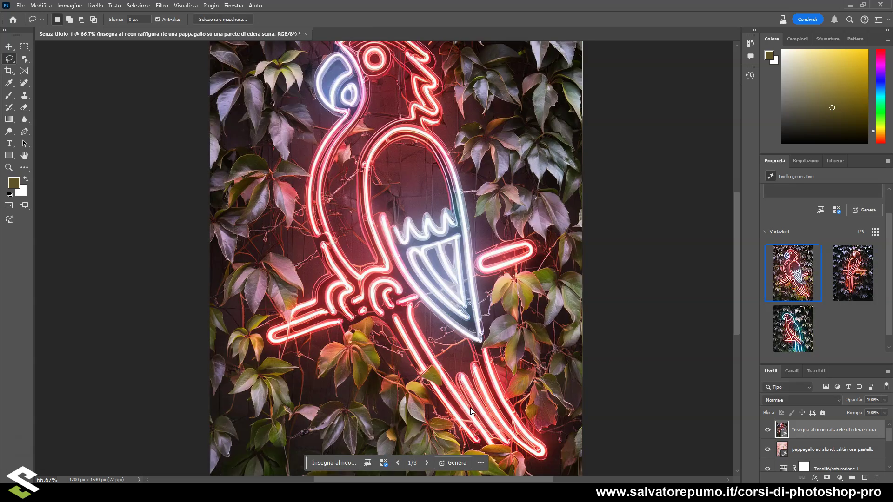
{"action": "scroll", "coordinate": [464, 269], "scroll_direction": "up", "scroll_amount": 3}
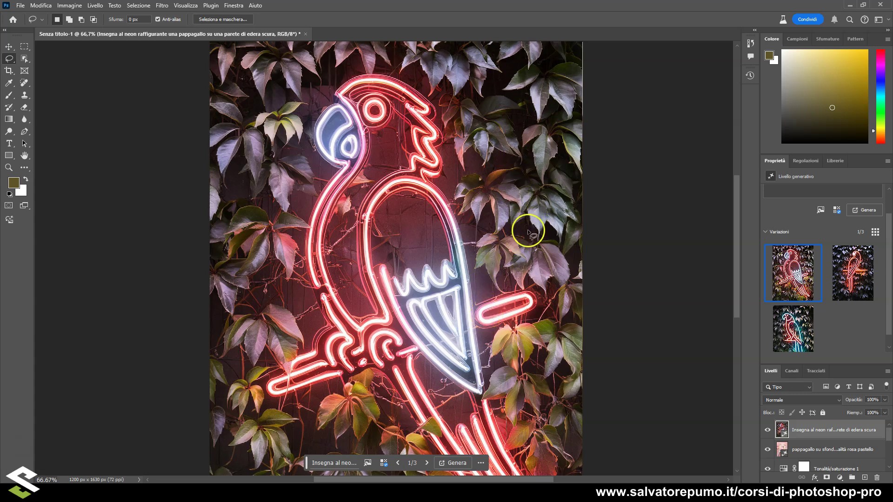
{"action": "left_click", "coordinate": [337, 463]}
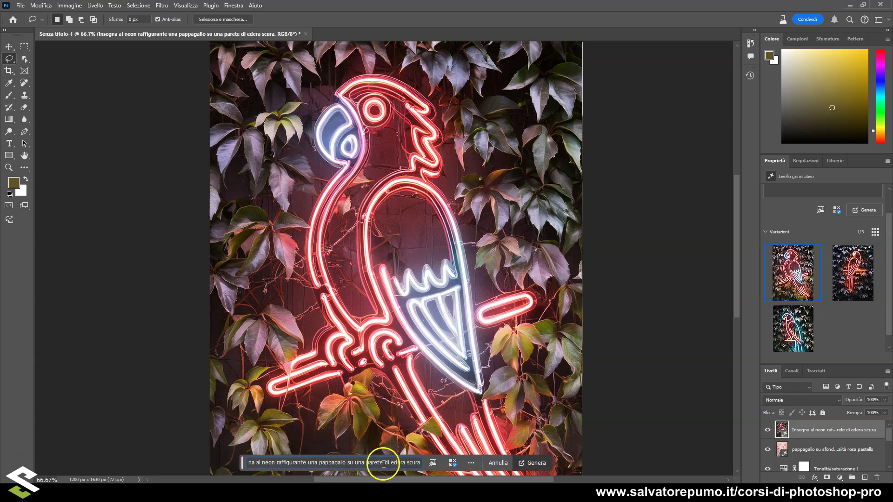
{"action": "mouse_move", "coordinate": [792, 273]}
{"action": "left_click", "coordinate": [843, 278]}
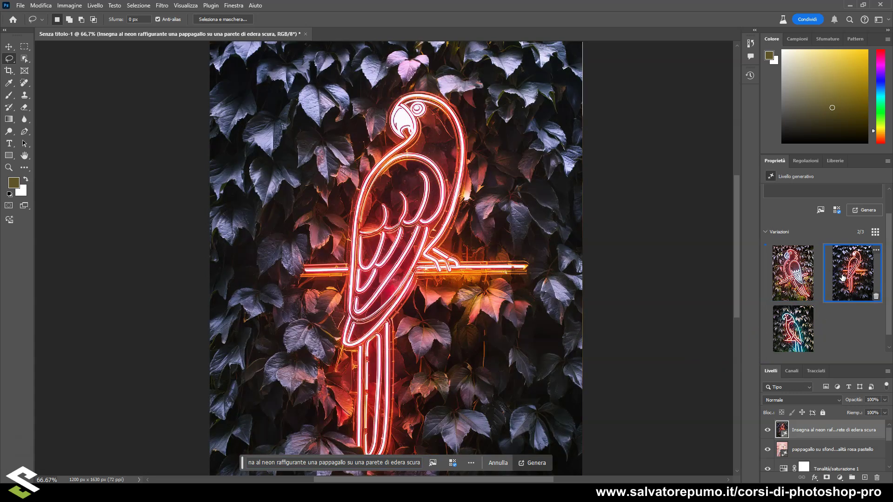
{"action": "left_click", "coordinate": [795, 328]}
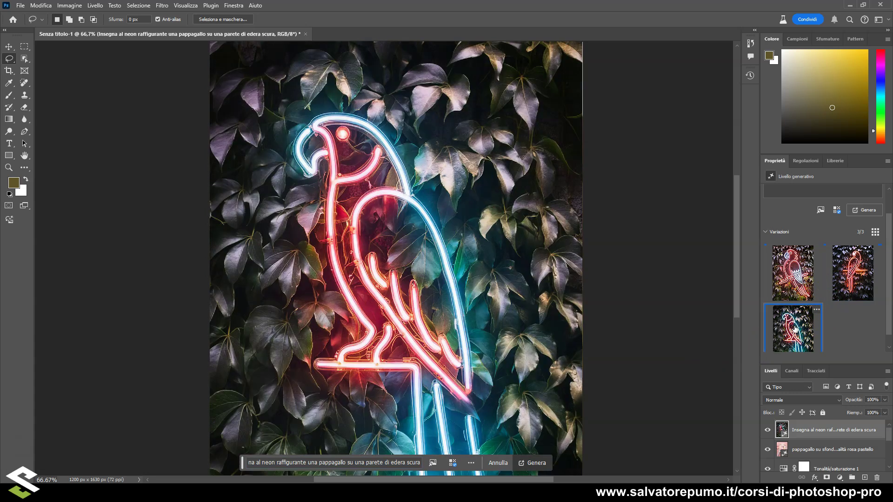
{"action": "left_click", "coordinate": [793, 273]}
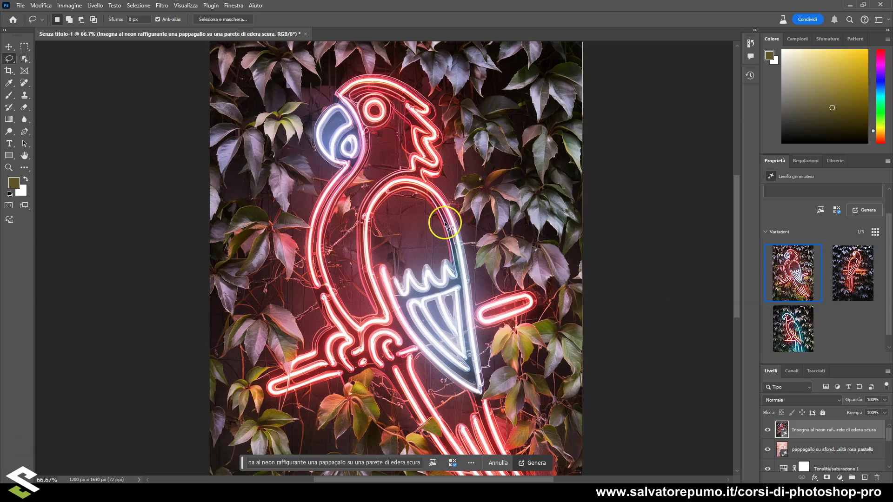